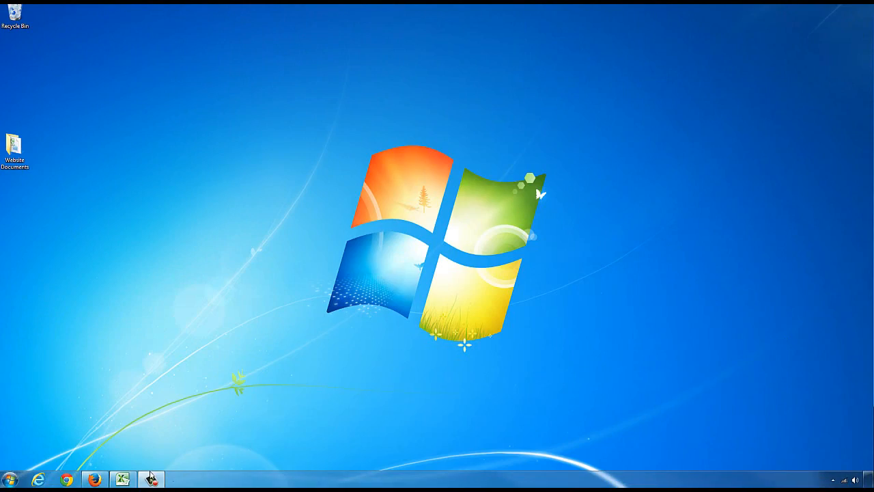
# Switch to the Excel workbook and delete the blank row 5
pyautogui.click(123, 479)
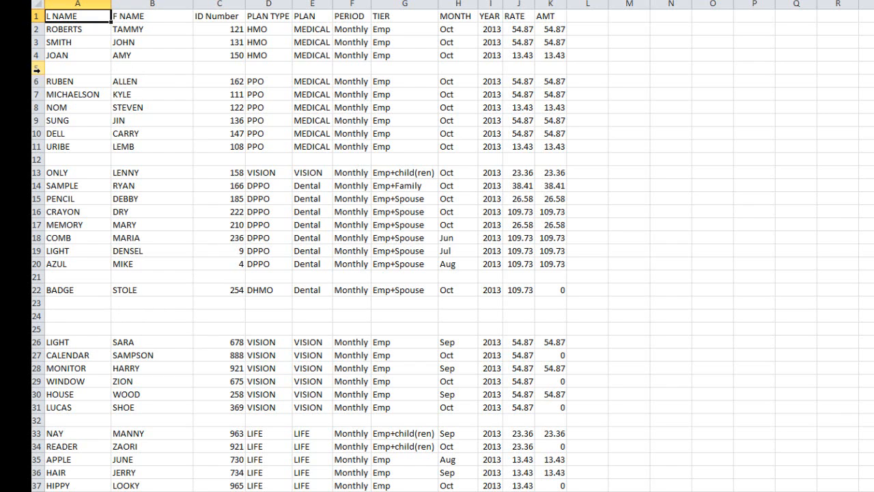
pyautogui.click(103, 67)
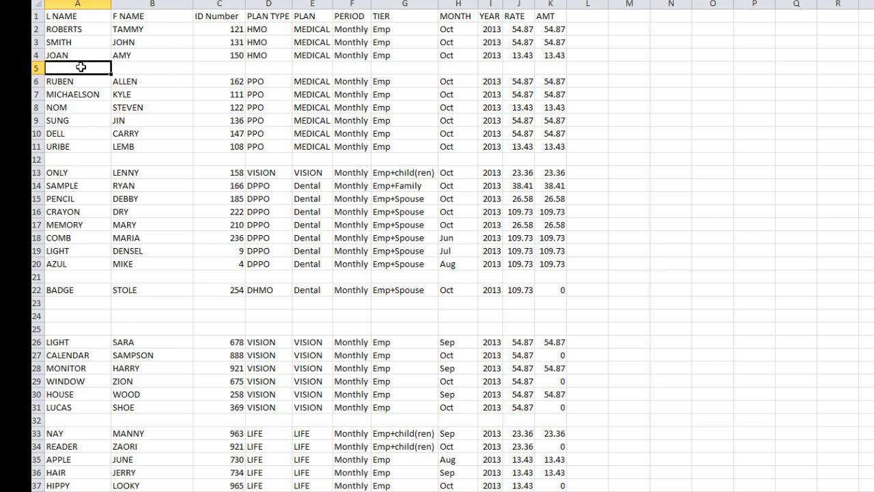
pyautogui.click(35, 67)
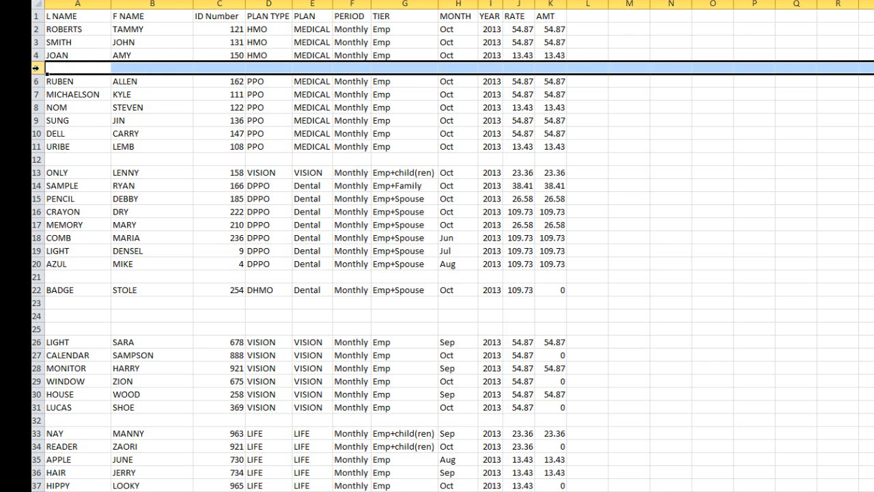
pyautogui.rightClick(34, 68)
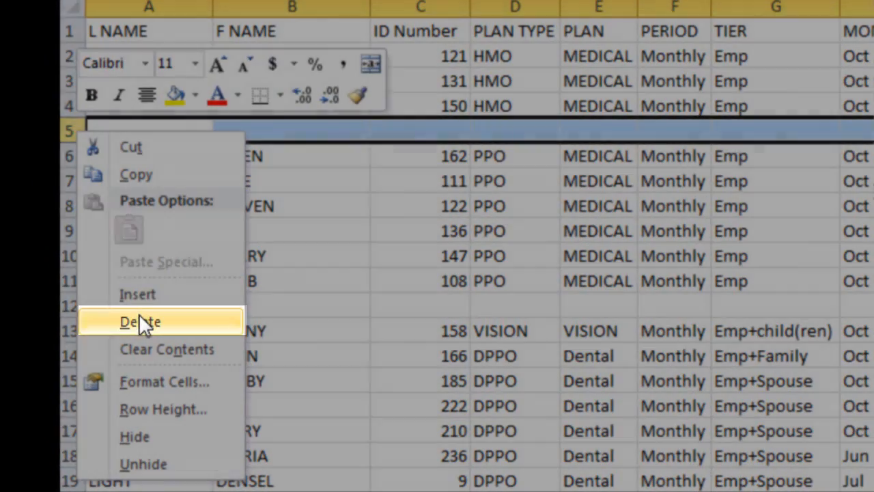
pyautogui.click(139, 315)
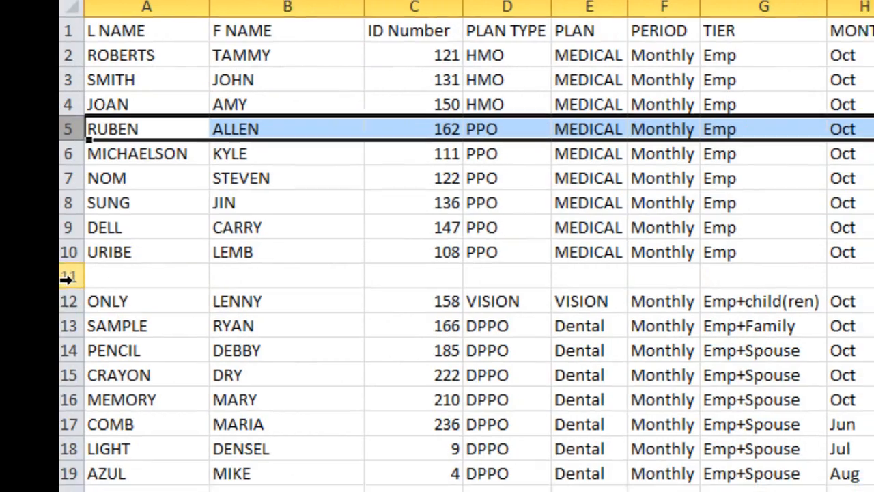
# Delete the blank row 11 above the first VISION entry and the blank row 19 above the DHMO entry
pyautogui.rightClick(69, 286)
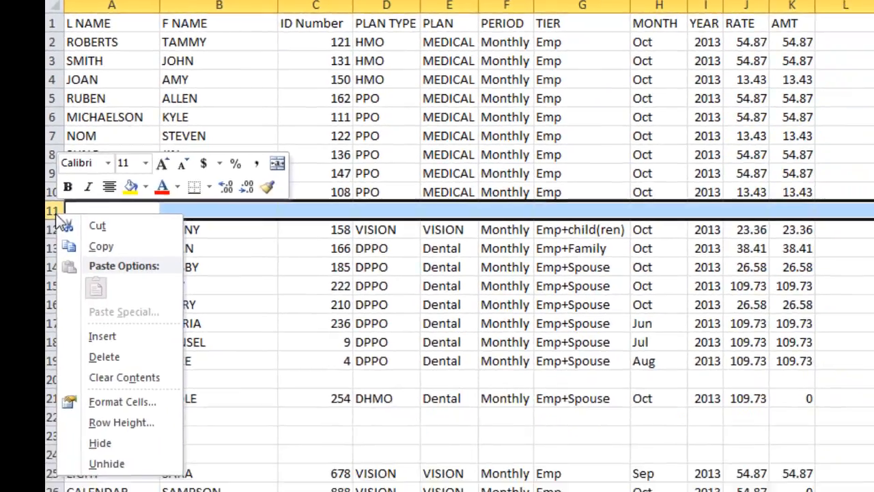
pyautogui.click(102, 357)
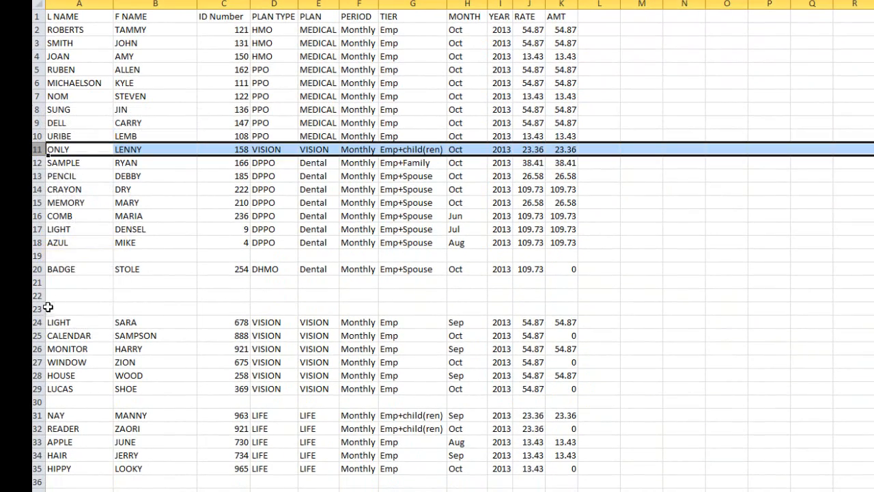
pyautogui.rightClick(37, 255)
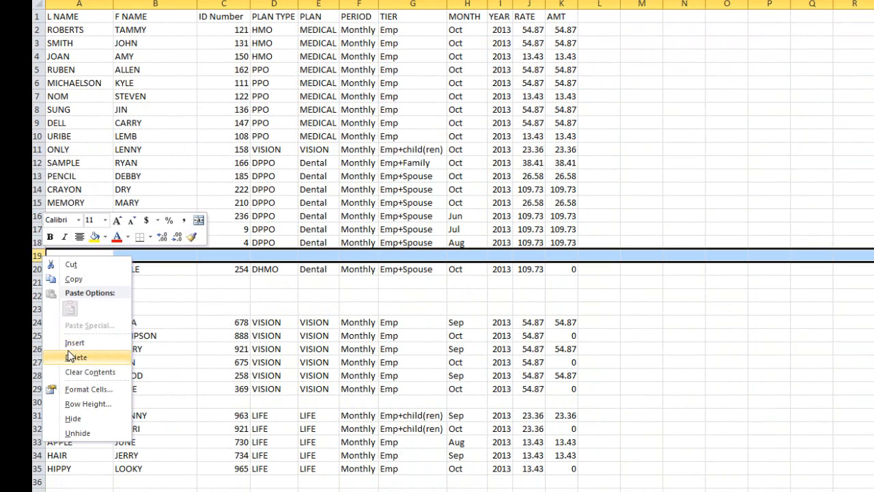
pyautogui.click(71, 357)
# Delete the three blank rows 20 to 22 together and the blank row 26 above the LIFE entries
pyautogui.click(35, 269)
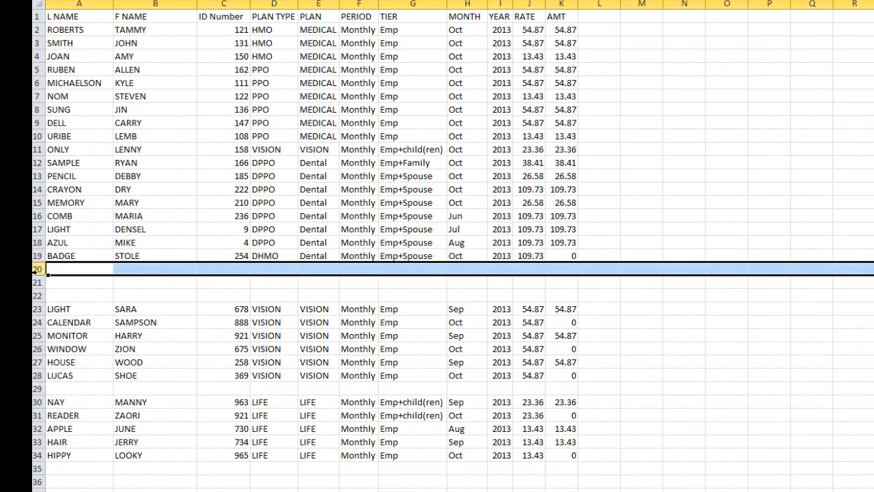
pyautogui.moveTo(35, 269); pyautogui.dragTo(37, 295)
pyautogui.rightClick(39, 297)
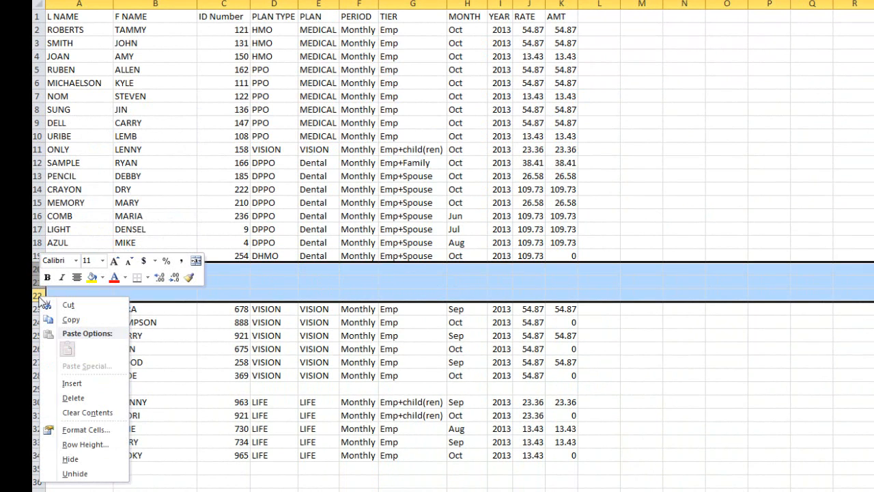
pyautogui.click(71, 398)
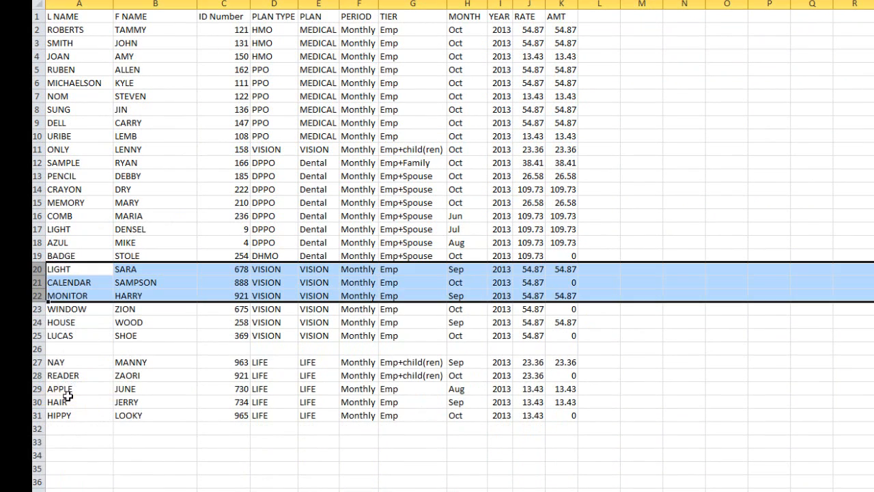
pyautogui.rightClick(38, 351)
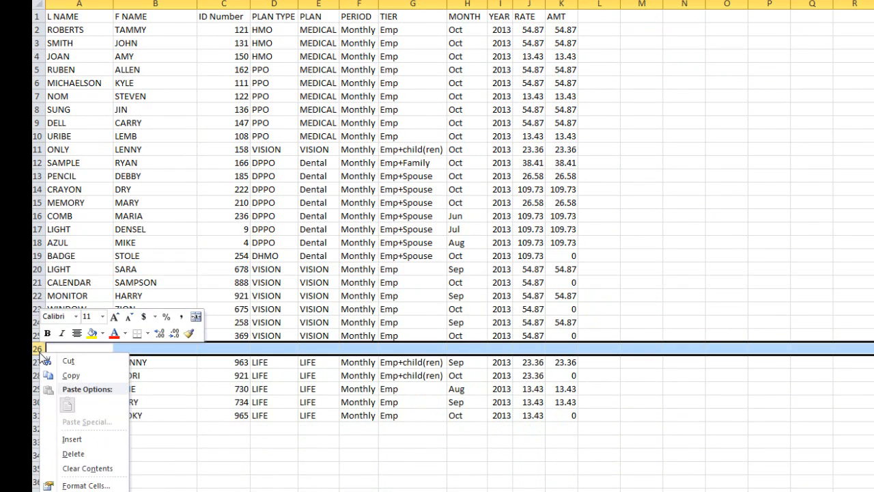
pyautogui.click(73, 455)
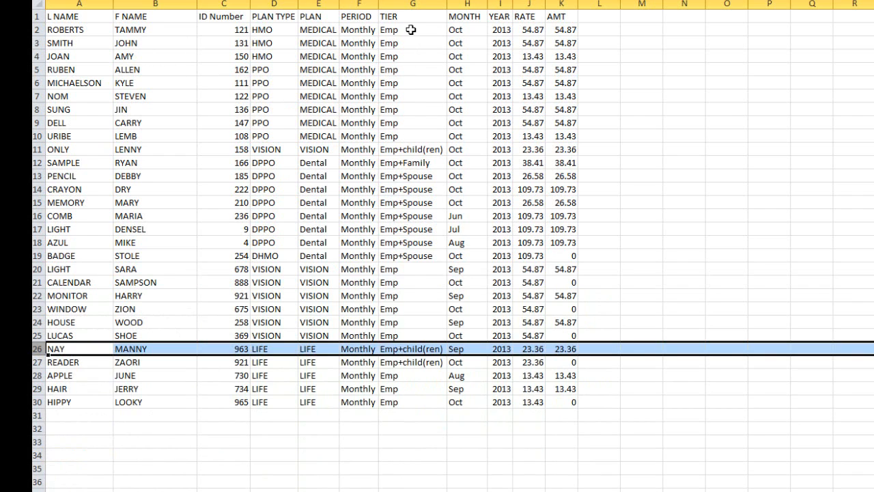
# Insert a blank row above row 7
pyautogui.click(38, 96)
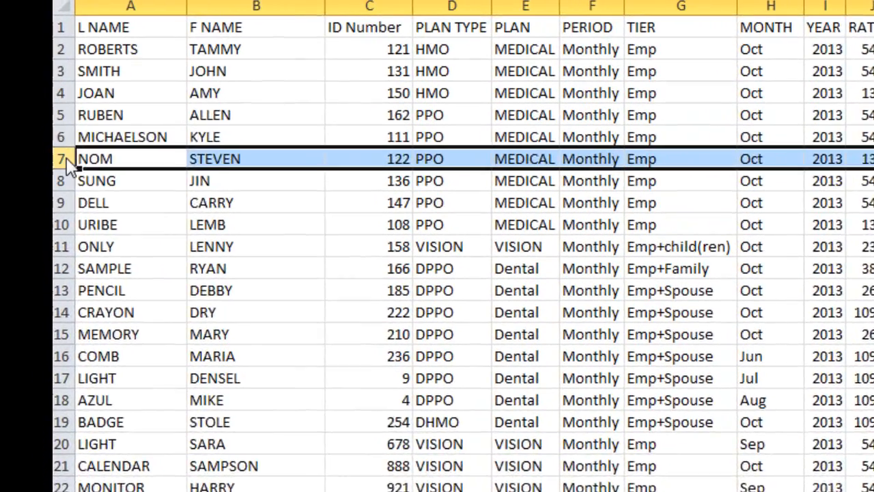
pyautogui.rightClick(38, 96)
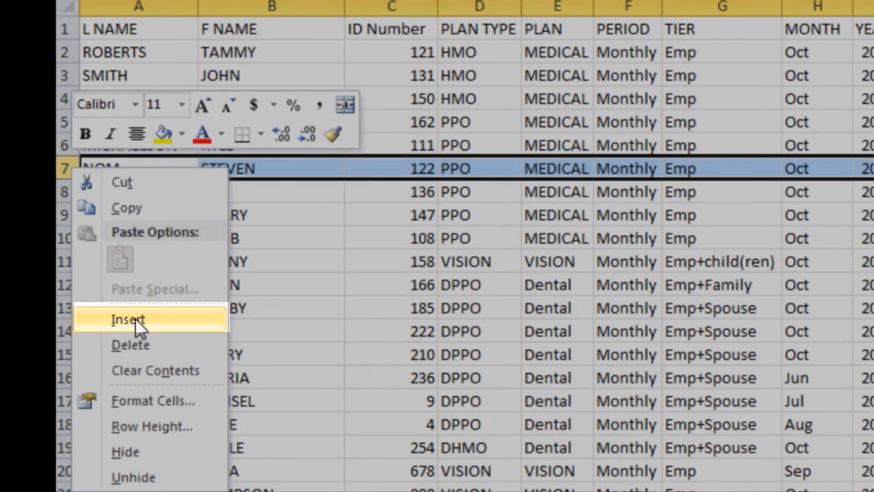
pyautogui.click(133, 320)
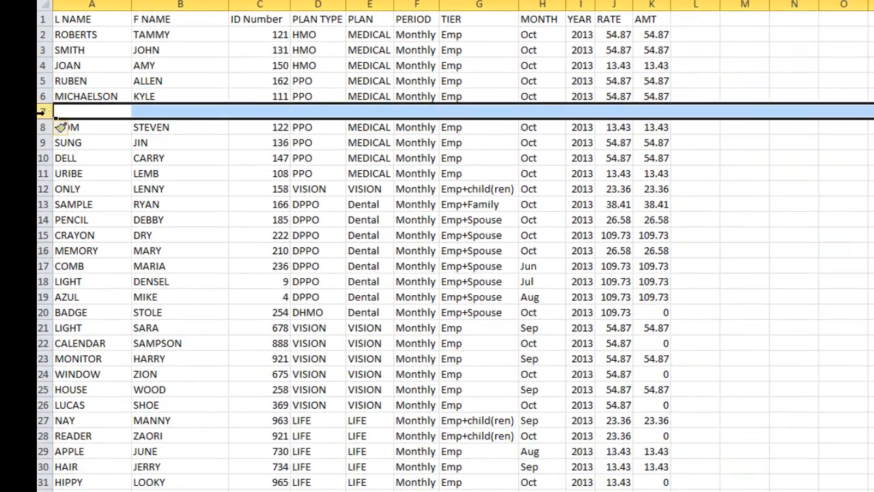
# Undo the insertion of the blank row at row 7
pyautogui.rightClick(44, 111)
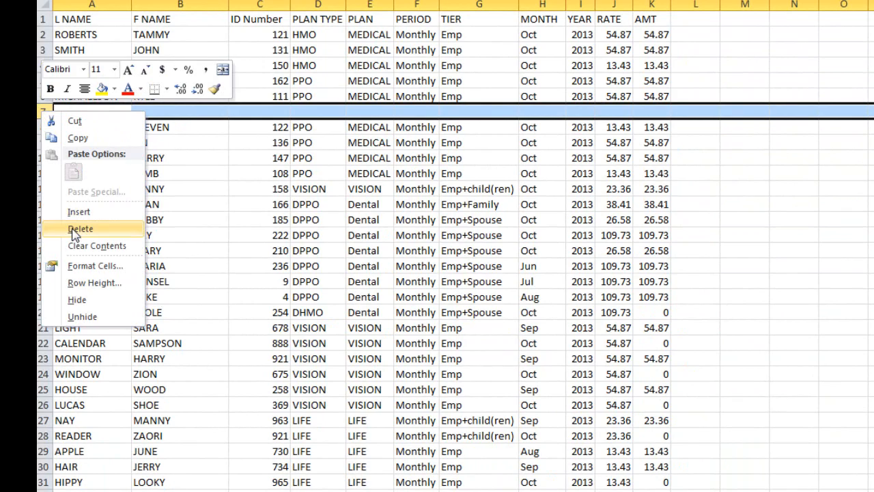
pyautogui.click(304, 216)
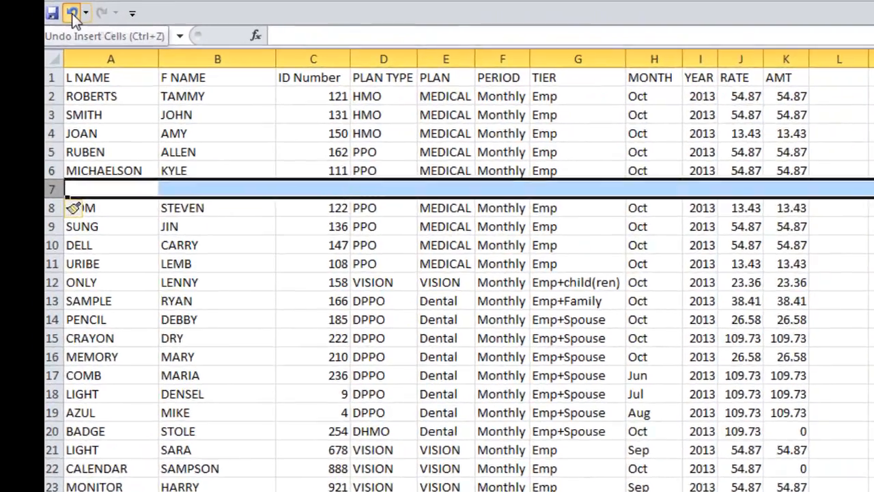
pyautogui.click(60, 11)
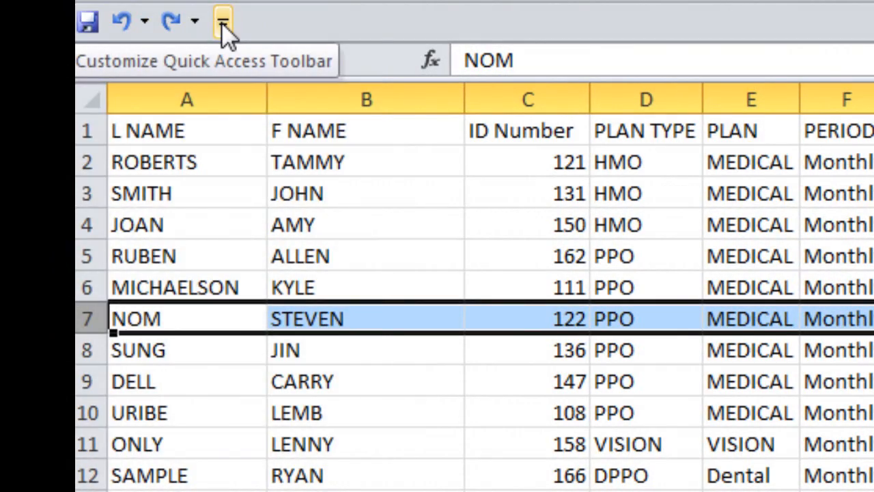
# View the commands available for customizing quick access, leaving the selection as it is
pyautogui.click(222, 23)
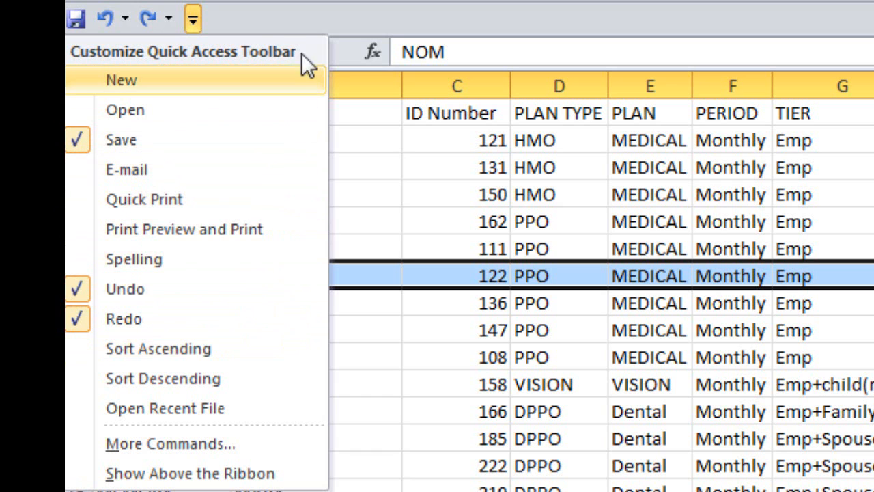
pyautogui.click(259, 17)
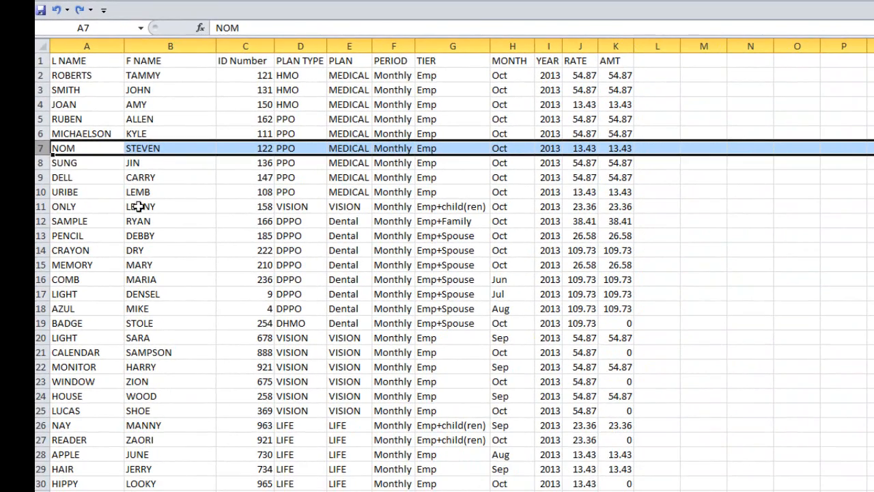
# Insert a blank row above row 9
pyautogui.click(40, 177)
pyautogui.rightClick(40, 177)
pyautogui.click(69, 271)
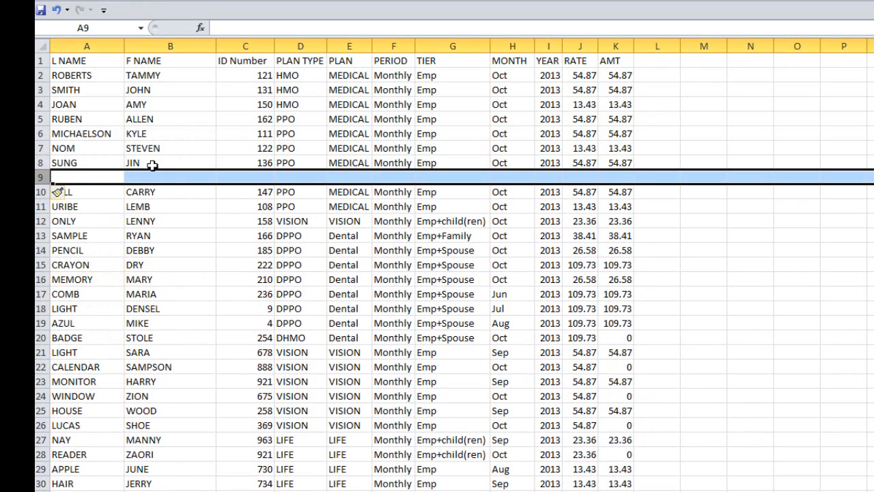
# Undo the blank row inserted at row 9, redo it, and undo it again
pyautogui.click(57, 9)
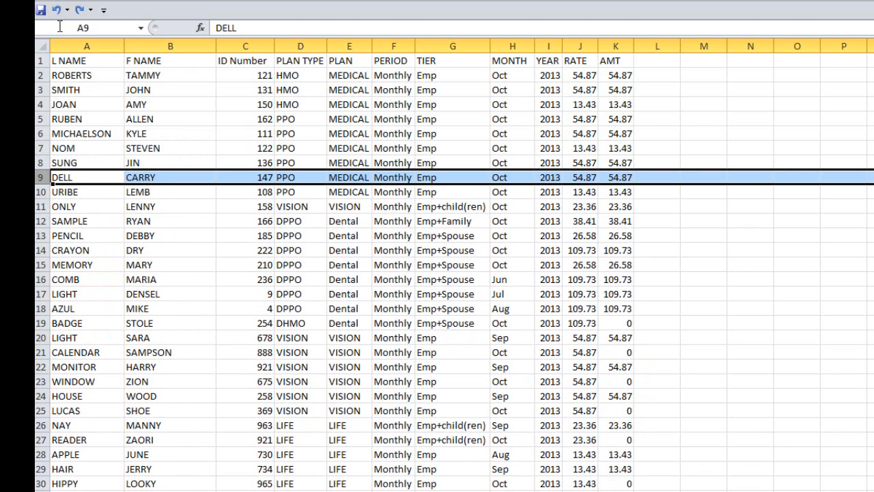
pyautogui.click(80, 10)
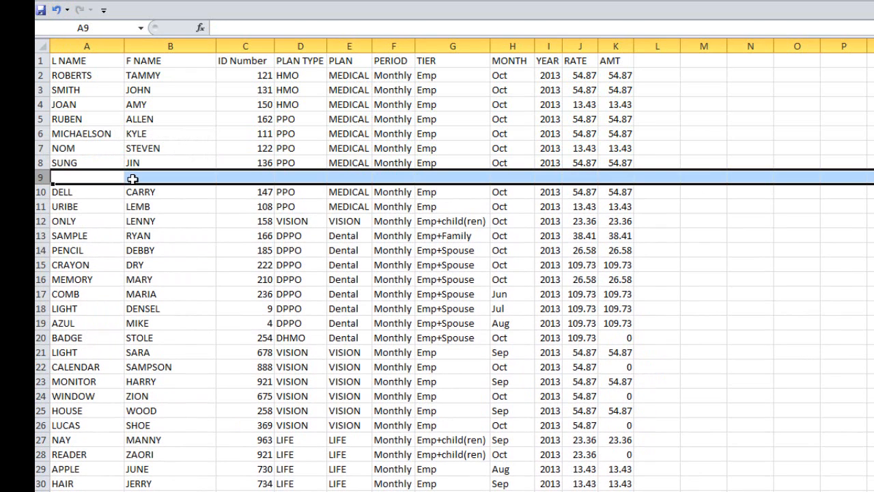
pyautogui.click(58, 9)
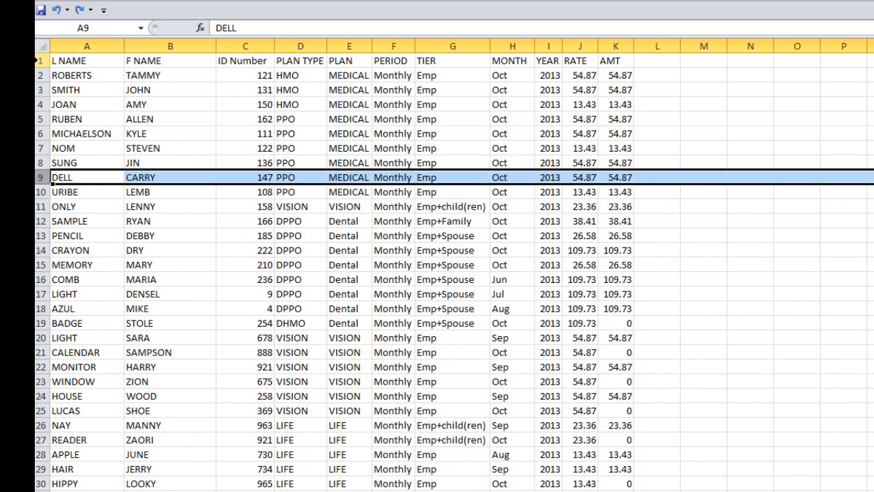
# Insert an empty column before the L NAME column
pyautogui.rightClick(73, 44)
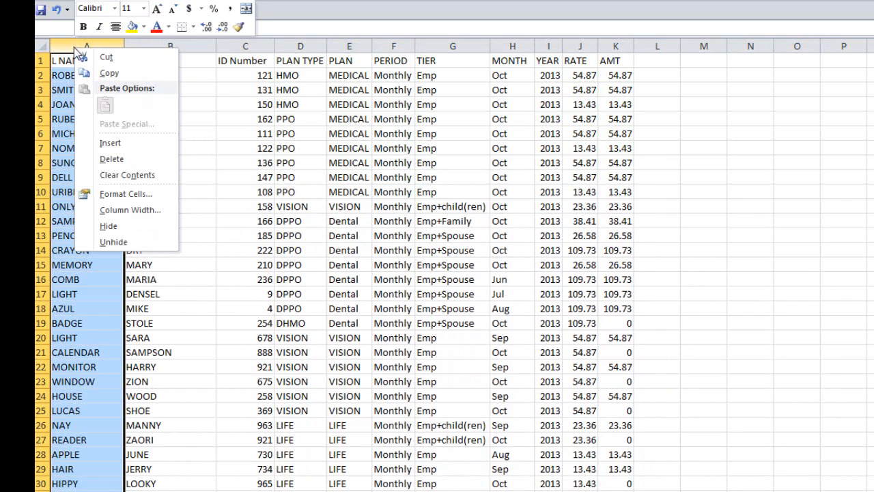
pyautogui.click(130, 145)
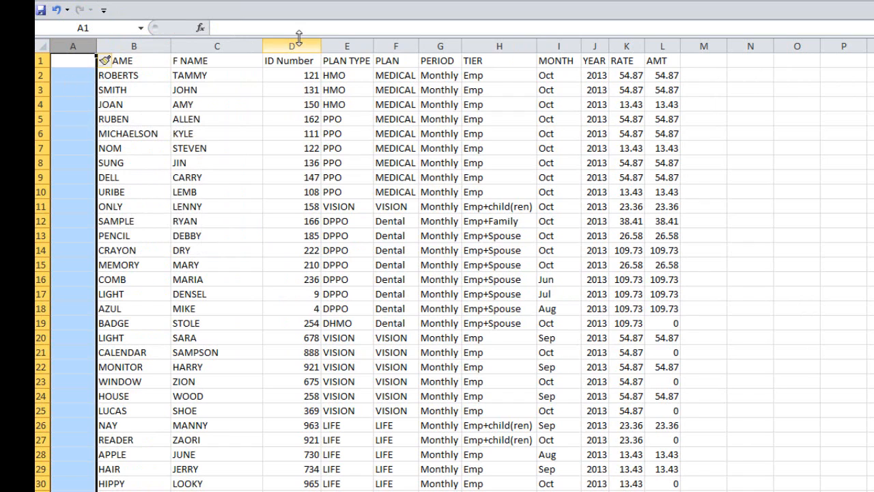
# Delete the ID Number and PLAN TYPE columns together and undo the deletion
pyautogui.moveTo(294, 46); pyautogui.dragTo(356, 46)
pyautogui.rightClick(339, 107)
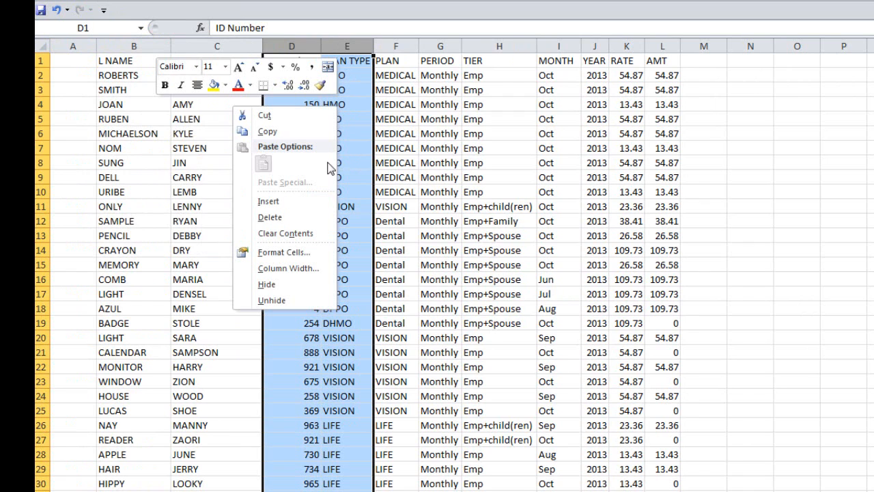
pyautogui.click(320, 217)
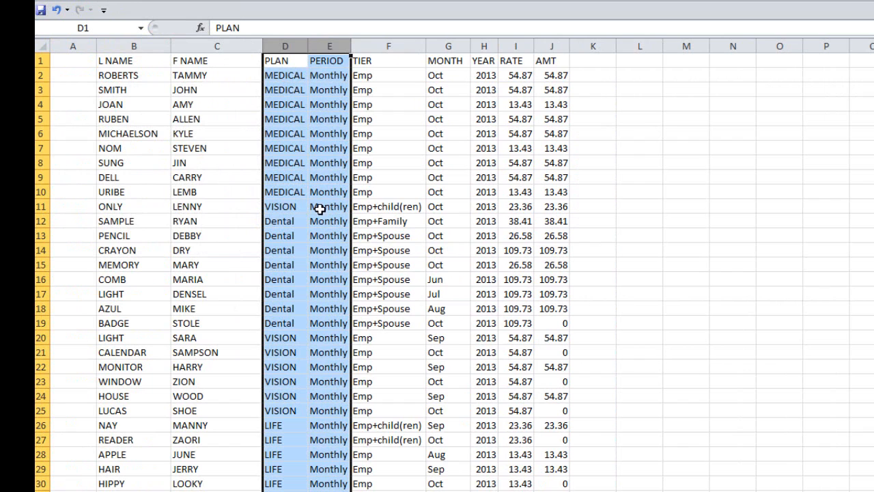
pyautogui.click(57, 11)
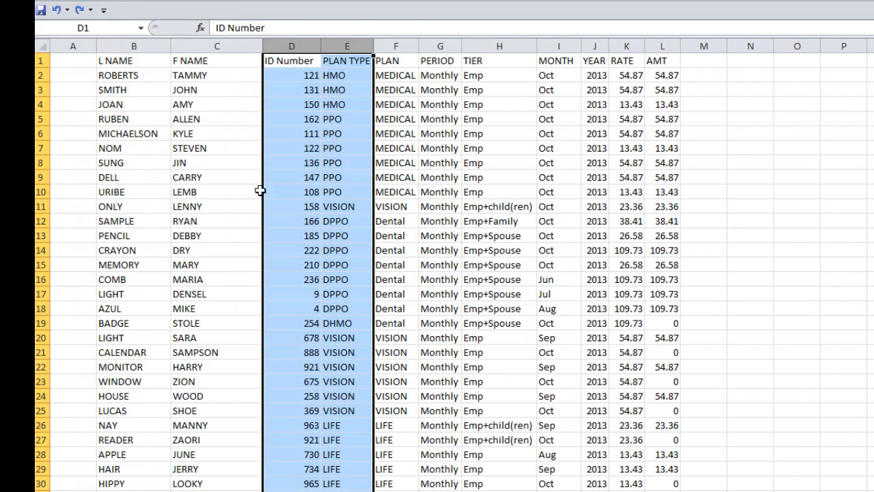
# Widen the empty column A considerably and narrow it back to about half that width
pyautogui.click(233, 206)
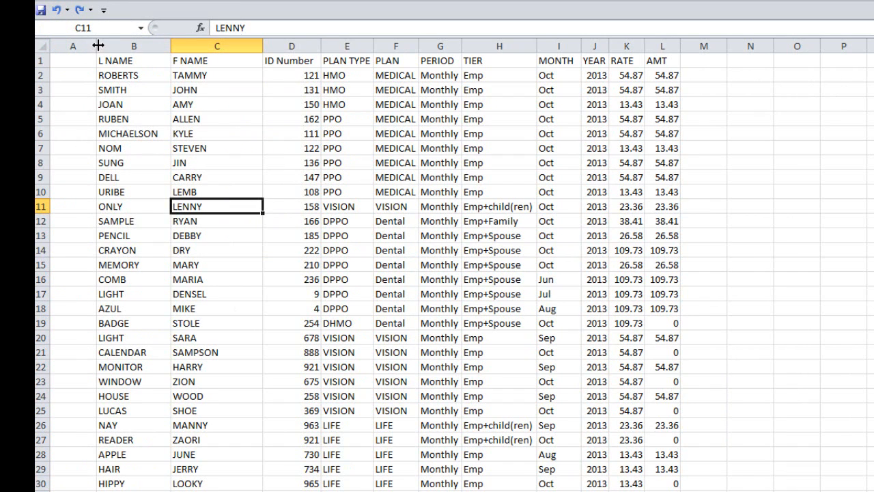
pyautogui.moveTo(99, 45); pyautogui.dragTo(302, 55)
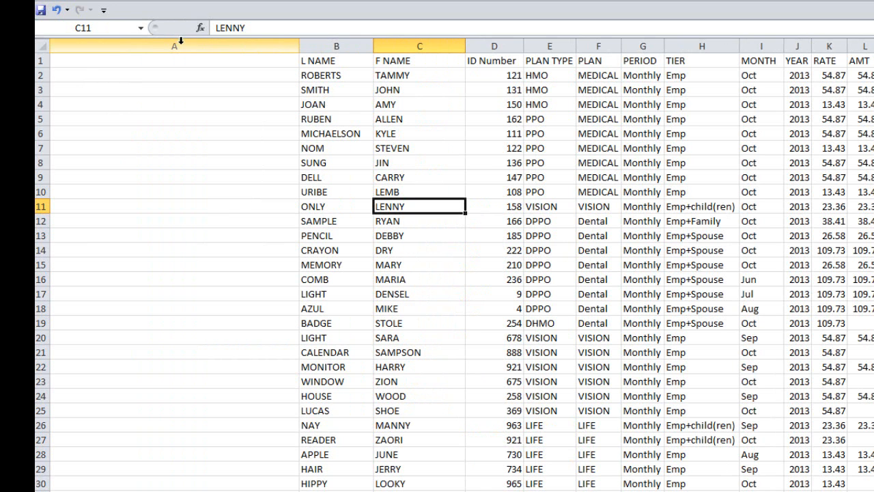
pyautogui.rightClick(173, 45)
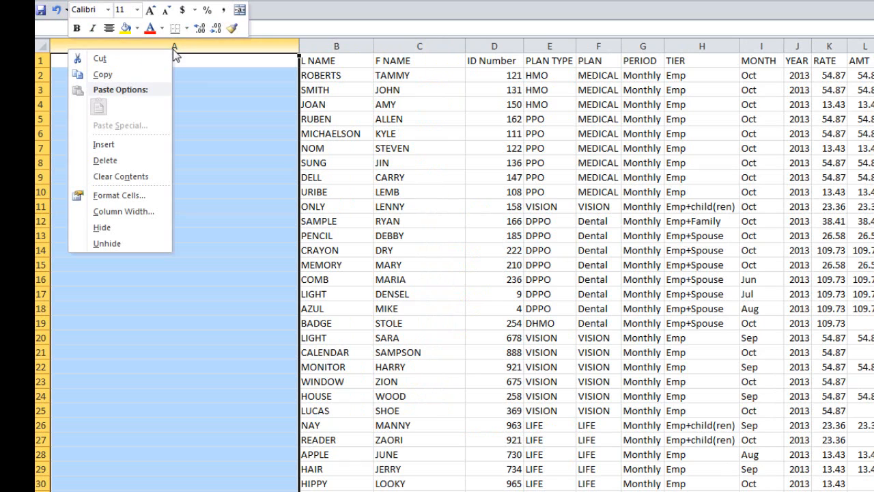
pyautogui.press('Escape')
pyautogui.moveTo(299, 48); pyautogui.dragTo(187, 48)
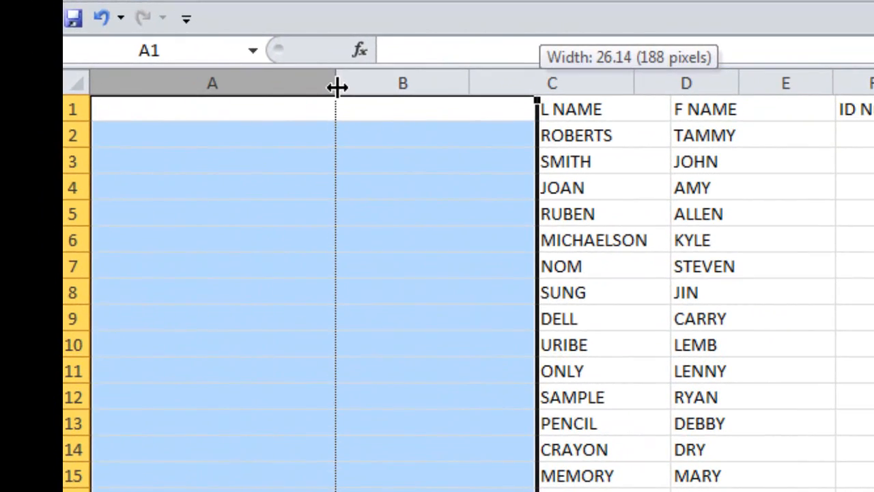
pyautogui.moveTo(337, 86)
pyautogui.mouseDown()
pyautogui.moveTo(374, 85)
pyautogui.moveTo(321, 85)
pyautogui.mouseUp()
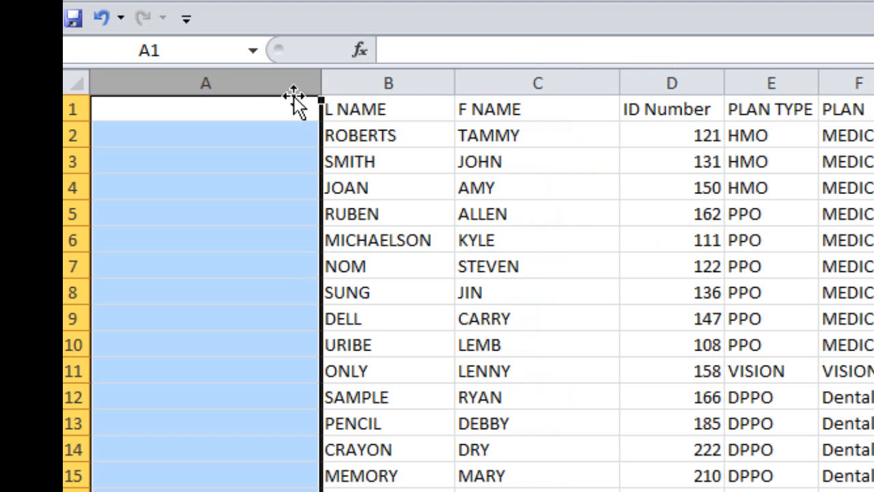
# Check column A's exact width in the column width settings and leave it as is
pyautogui.rightClick(263, 76)
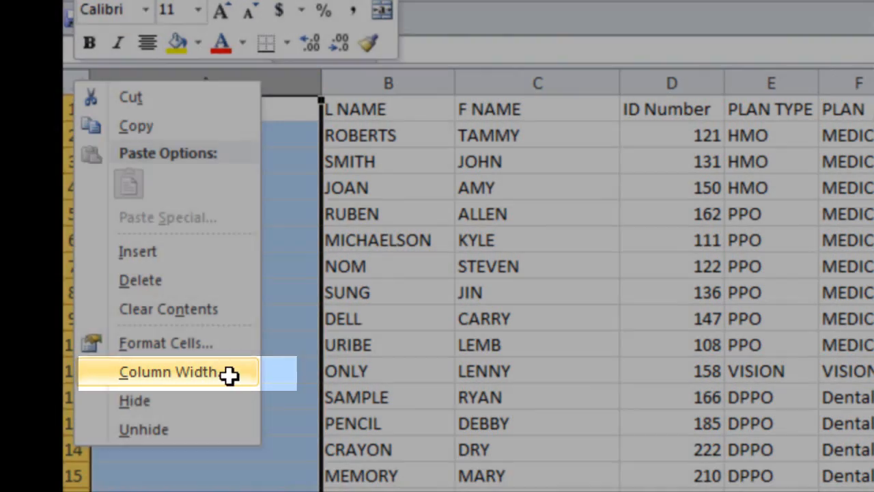
pyautogui.click(230, 375)
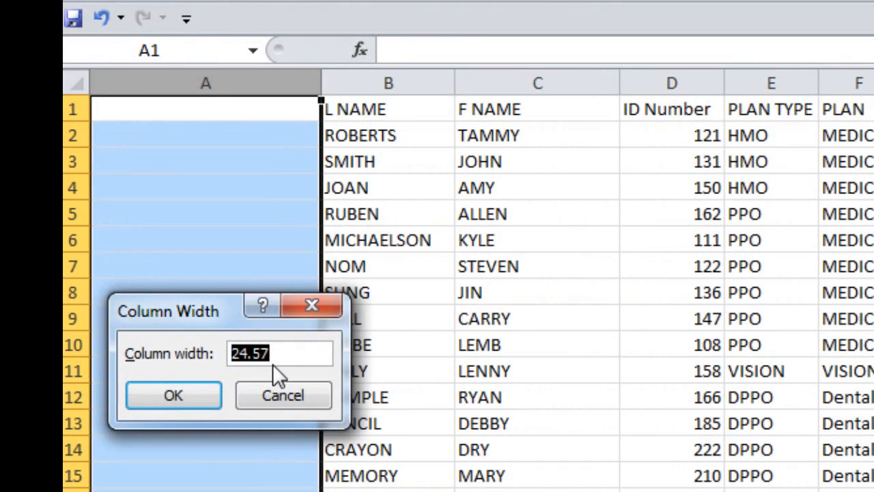
pyautogui.click(268, 397)
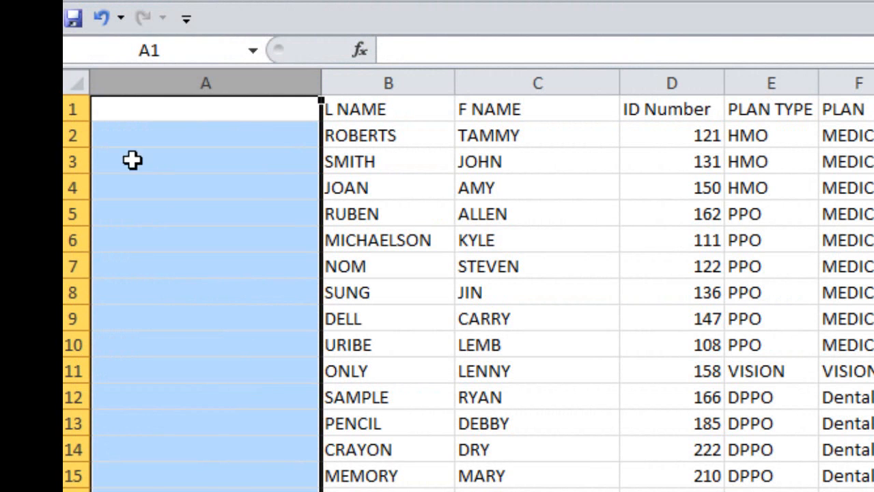
# Select the entire worksheet and set the width of all columns to 50
pyautogui.click(74, 81)
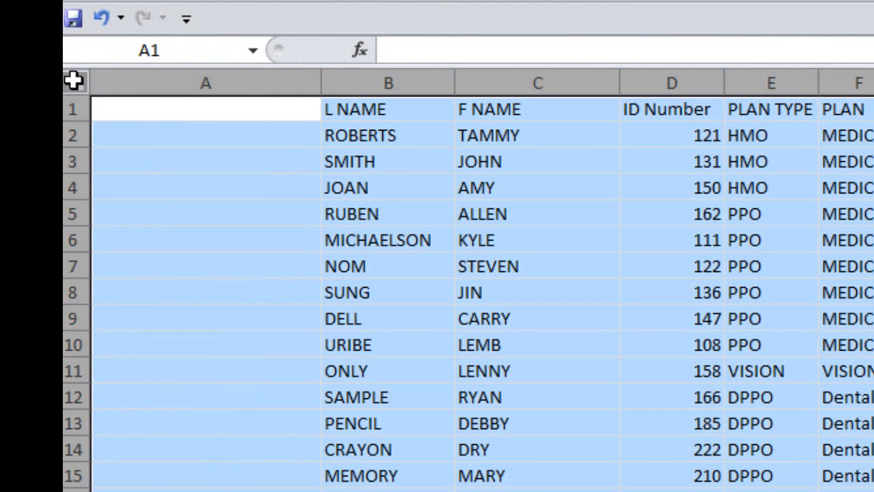
pyautogui.click(102, 108)
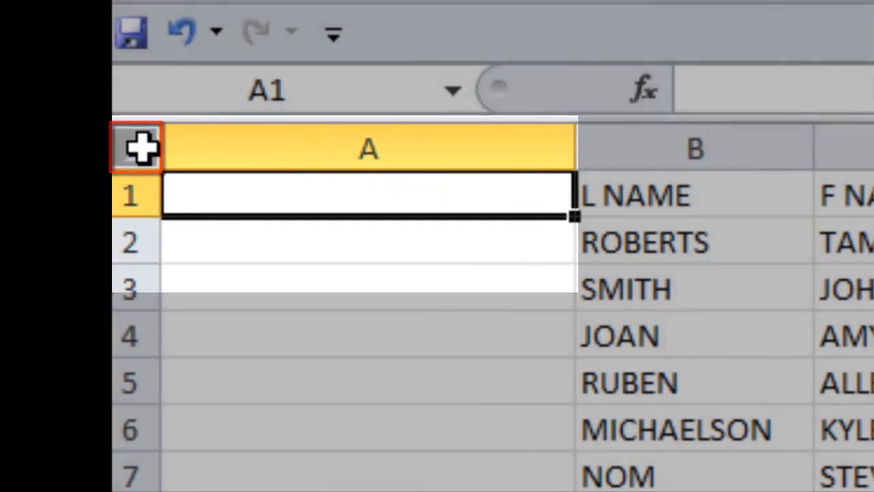
pyautogui.click(140, 146)
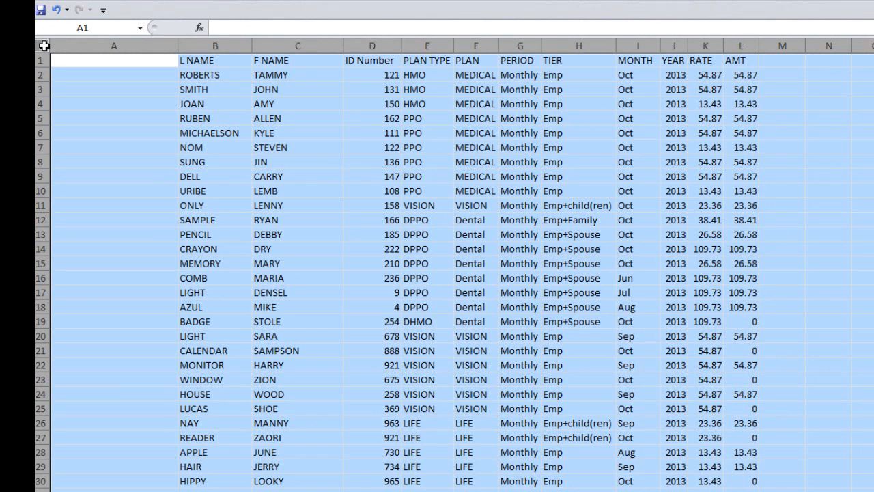
pyautogui.rightClick(145, 45)
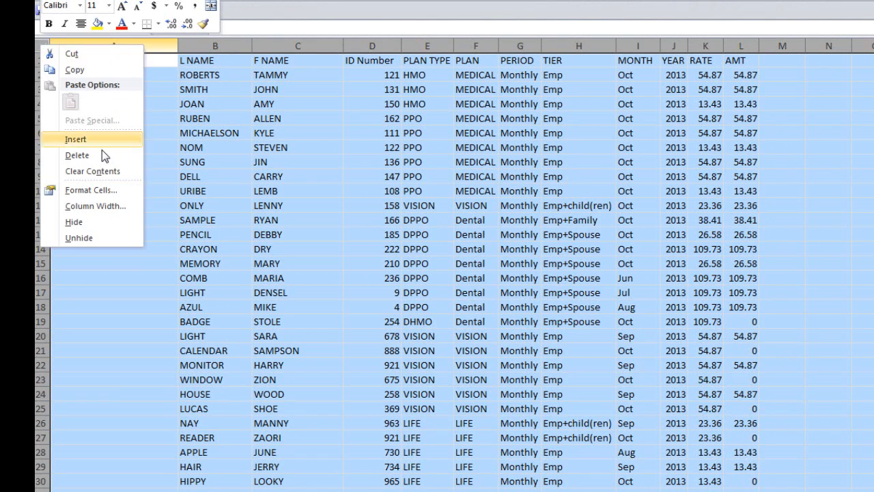
pyautogui.click(105, 204)
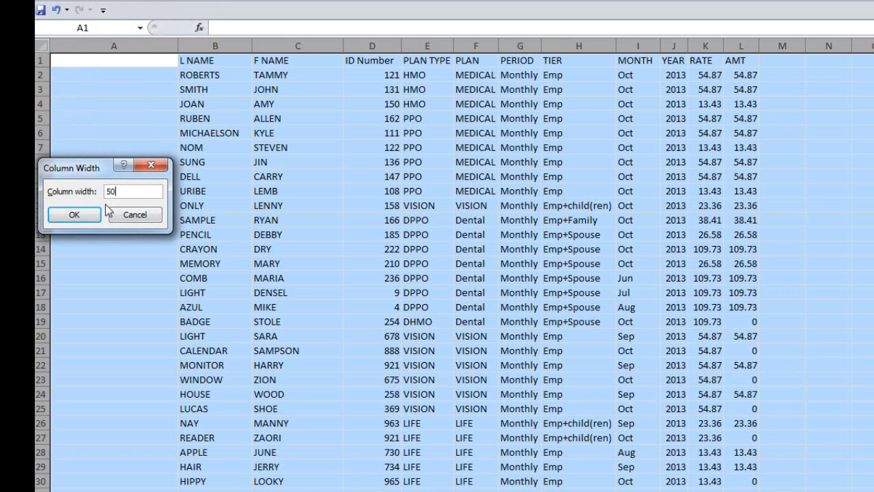
pyautogui.click(88, 214)
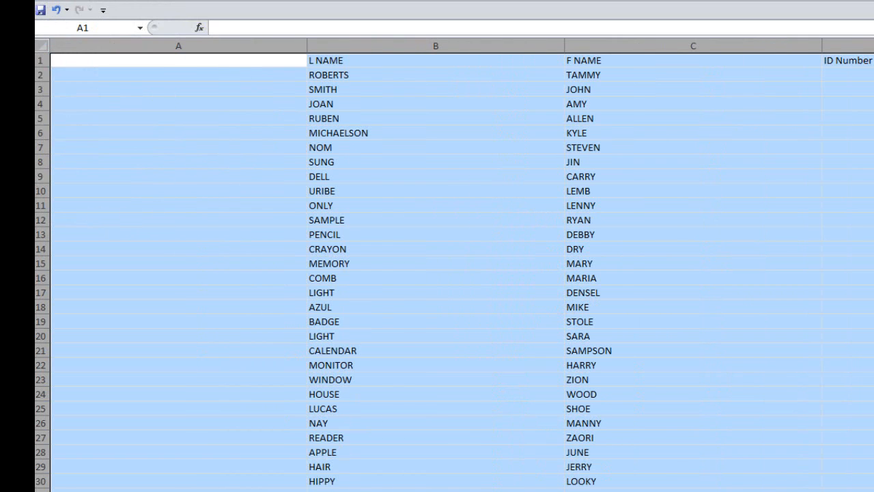
# Set the height of all rows in the worksheet to 25 and clear the selection
pyautogui.rightClick(42, 73)
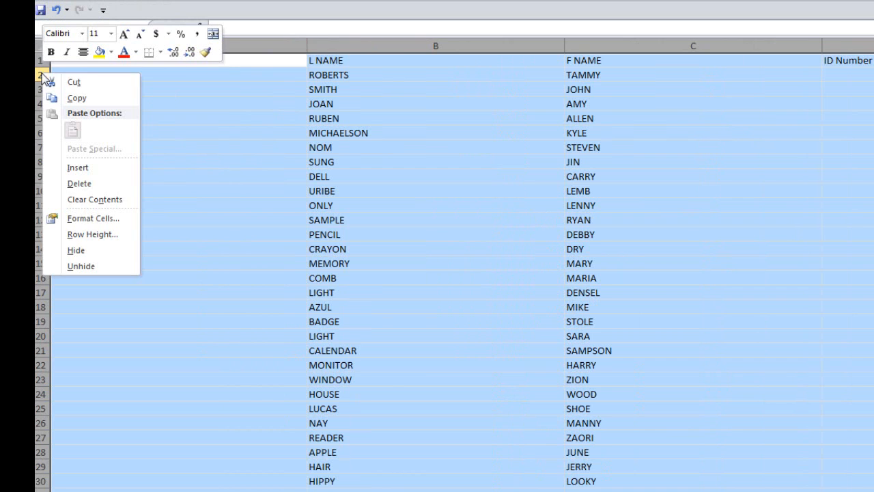
pyautogui.click(91, 233)
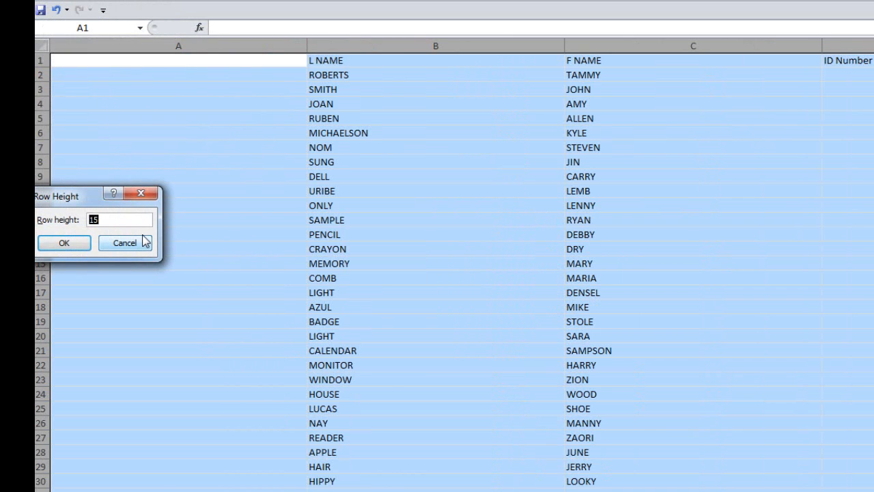
pyautogui.write('25')
pyautogui.click(76, 245)
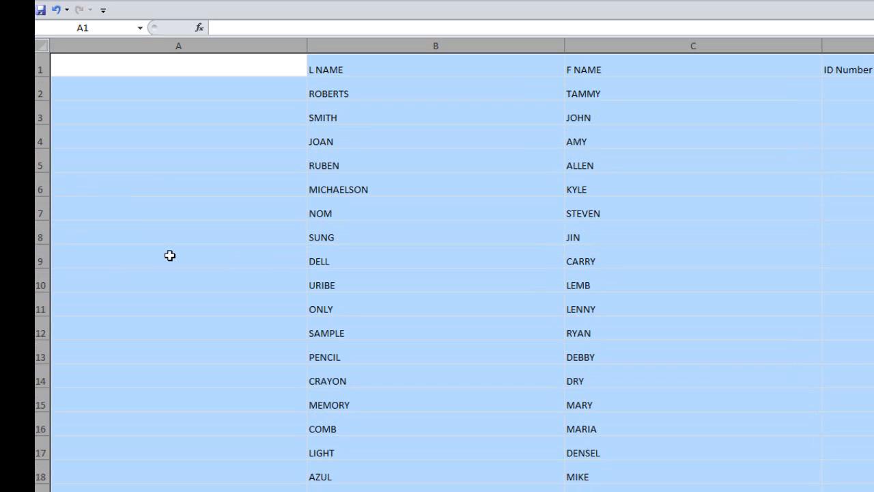
pyautogui.click(94, 70)
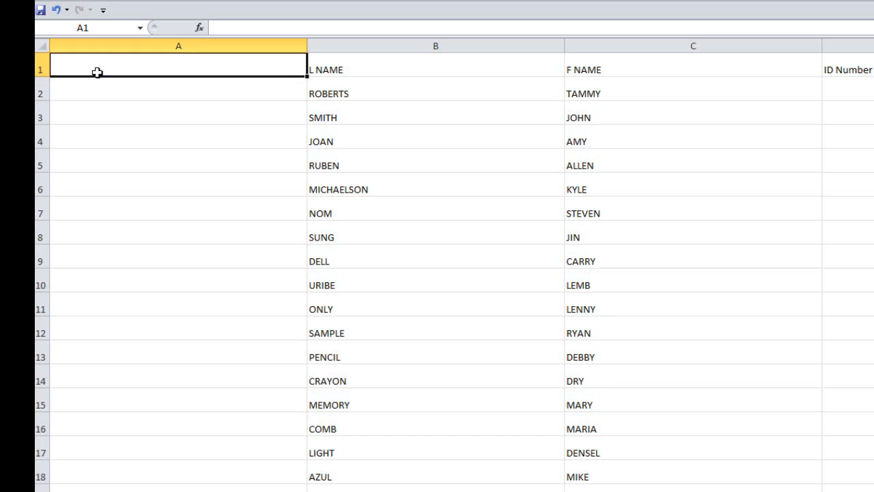
# Undo the row height and column width changes made to the whole worksheet
pyautogui.click(59, 13)
pyautogui.click(58, 12)
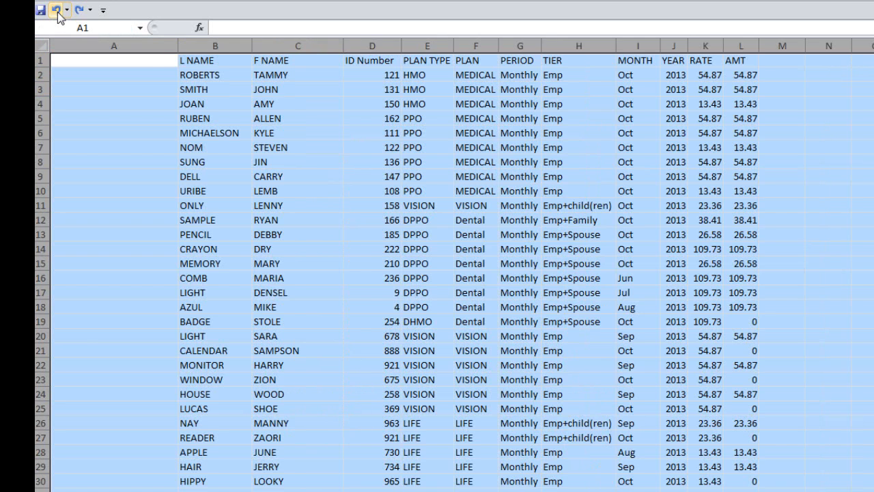
pyautogui.click(168, 179)
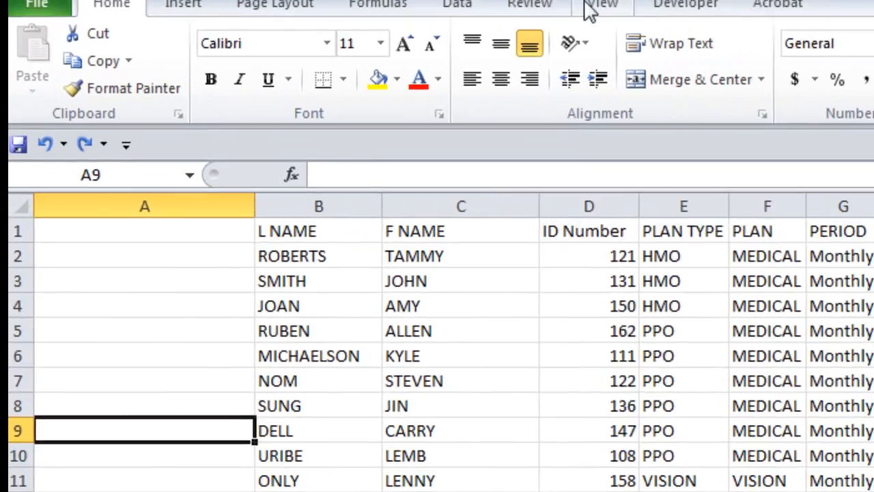
# Hide the worksheet gridlines and show them again
pyautogui.click(602, 8)
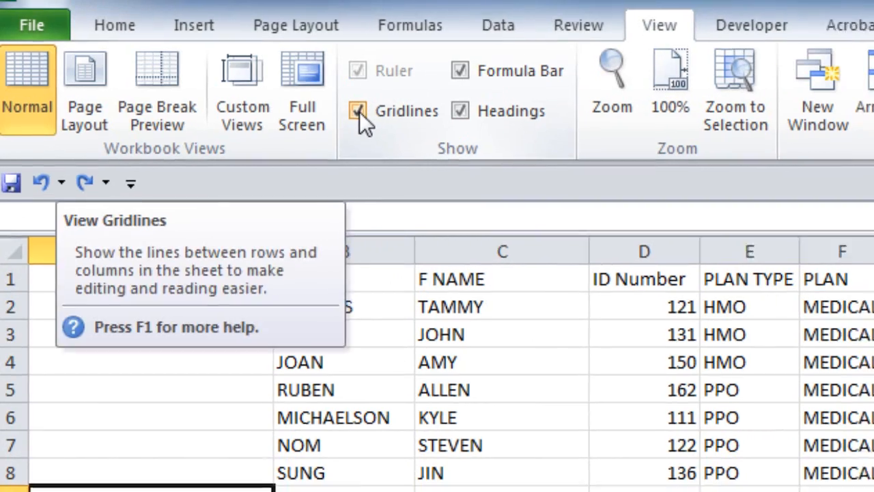
pyautogui.click(364, 113)
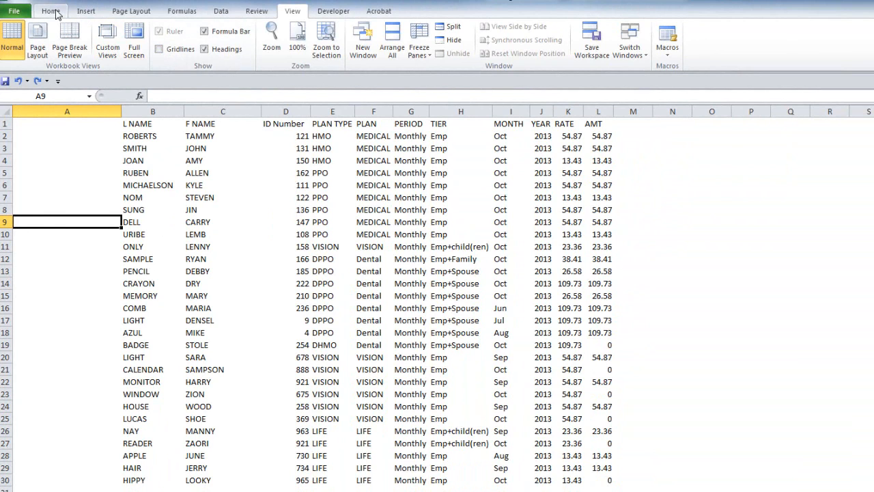
pyautogui.click(160, 52)
# Fill all cells of the worksheet with white from the theme colors and undo the fill
pyautogui.click(50, 11)
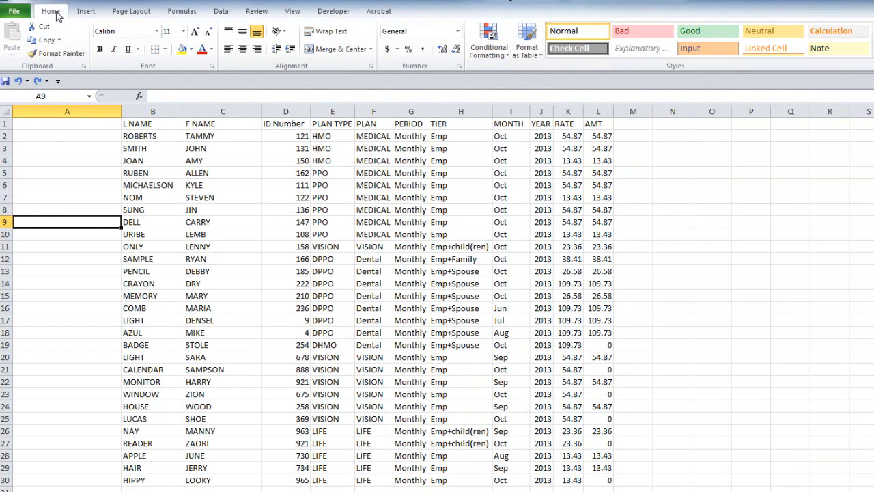
pyautogui.click(6, 108)
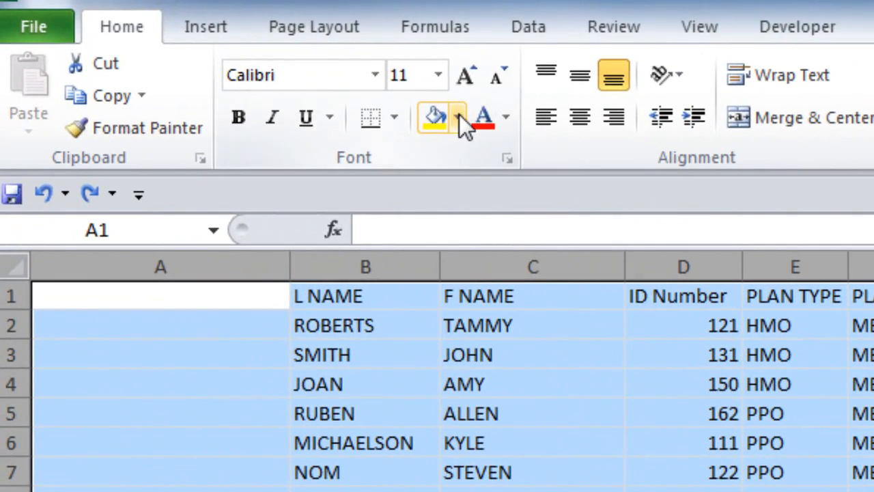
pyautogui.click(377, 97)
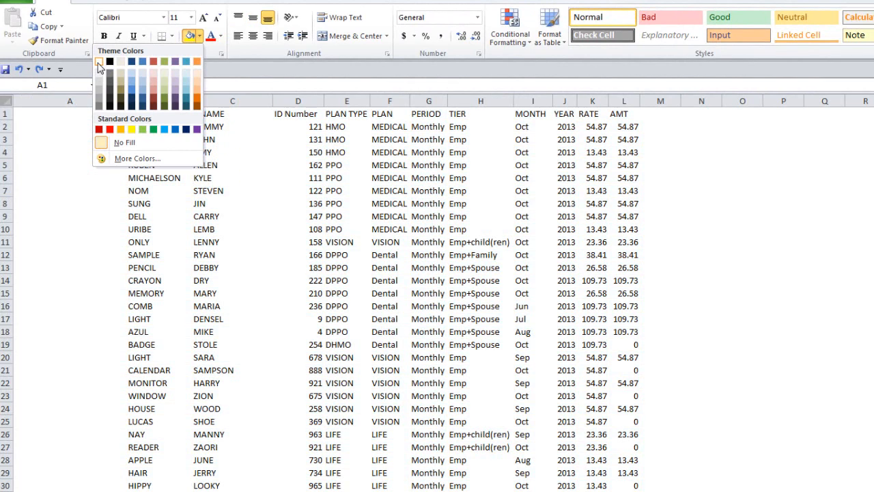
pyautogui.click(99, 64)
pyautogui.click(481, 491)
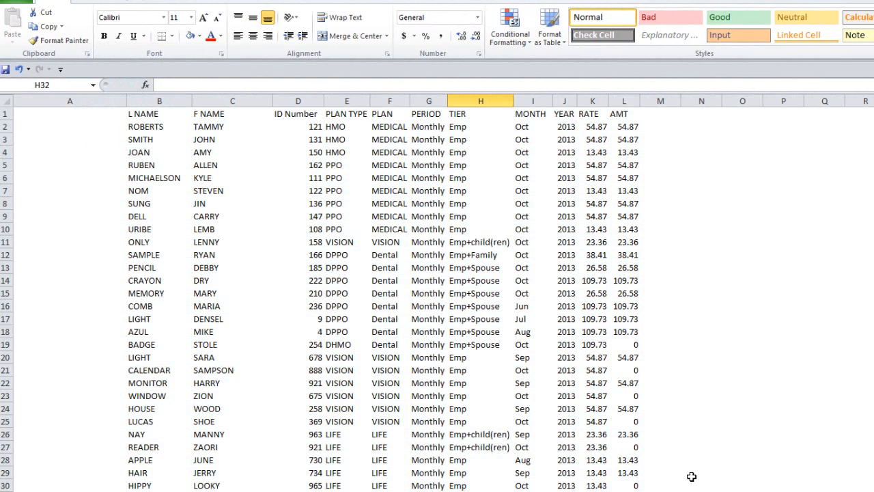
pyautogui.click(20, 69)
pyautogui.click(65, 176)
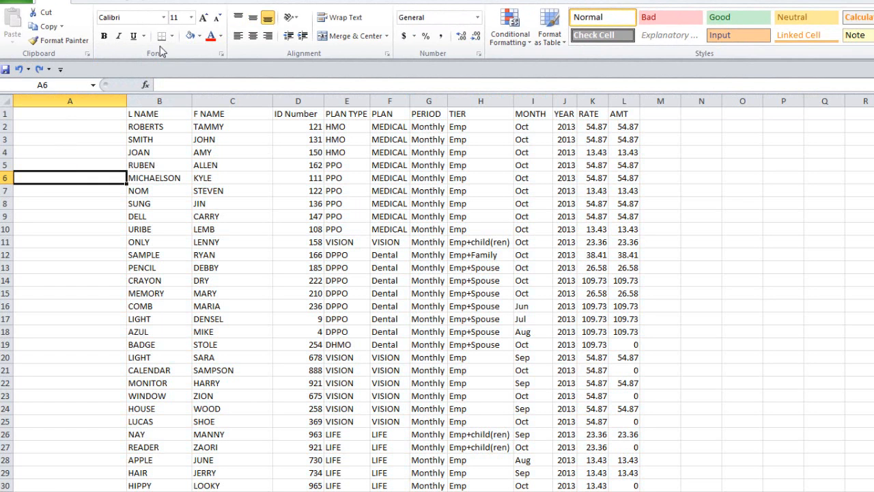
# Hide the worksheet gridlines
pyautogui.click(301, 2)
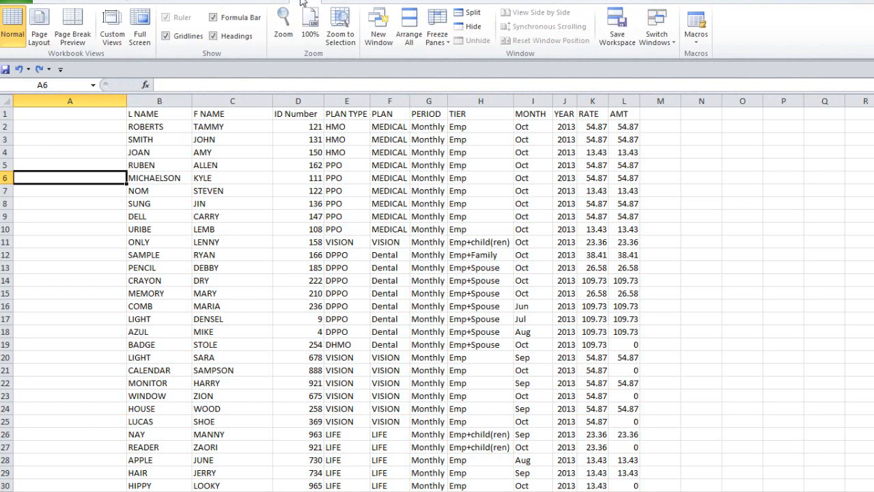
pyautogui.click(192, 37)
pyautogui.click(236, 176)
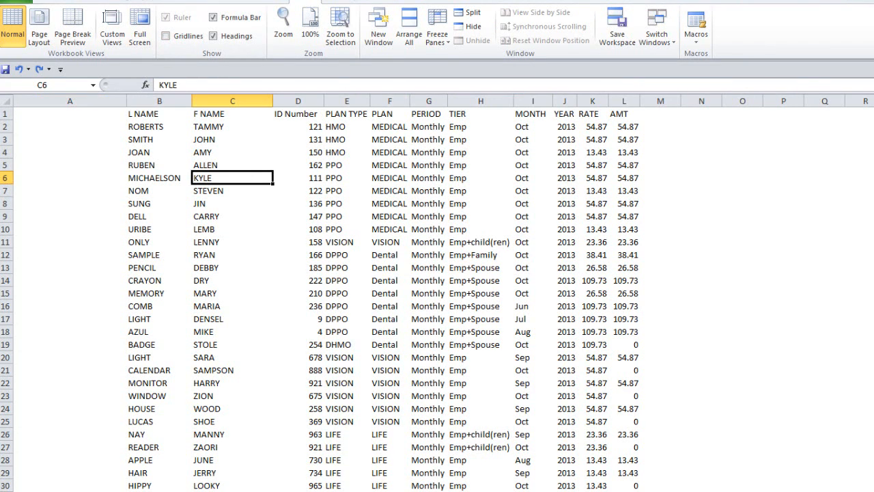
# Change the font of the header cells from L NAME through AMT to Book Antiqua
pyautogui.click(64, 2)
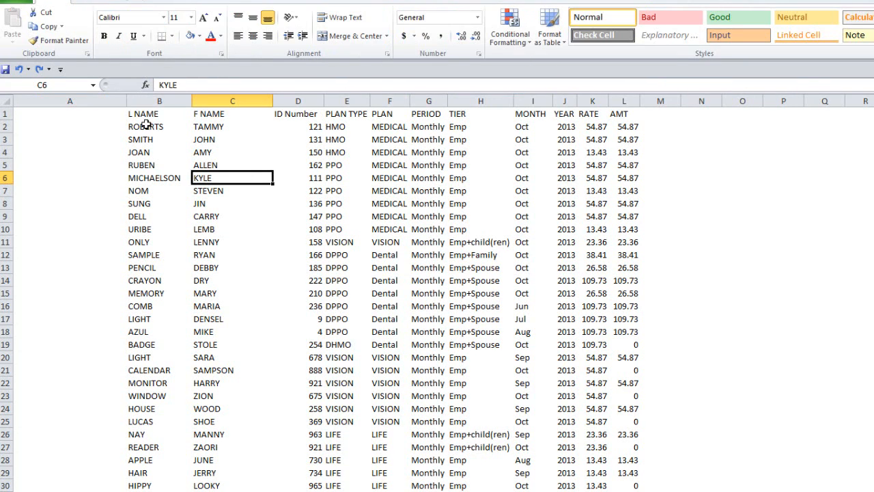
pyautogui.moveTo(145, 114); pyautogui.dragTo(629, 113)
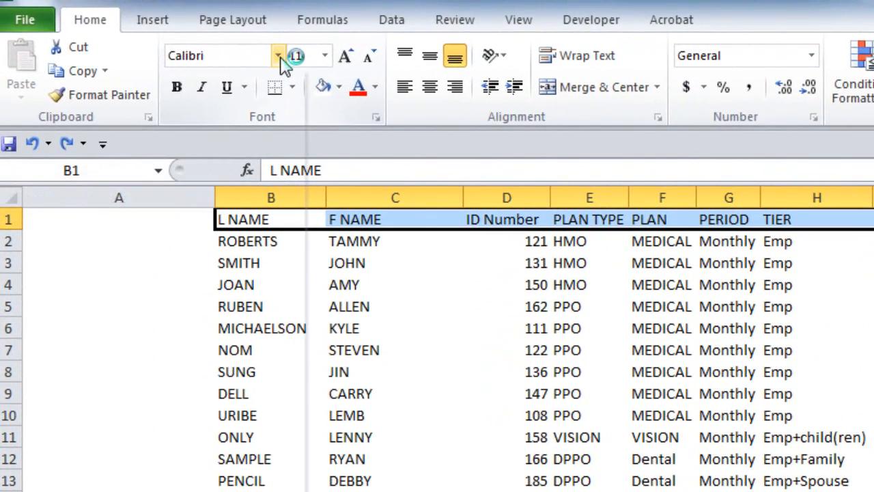
pyautogui.click(279, 57)
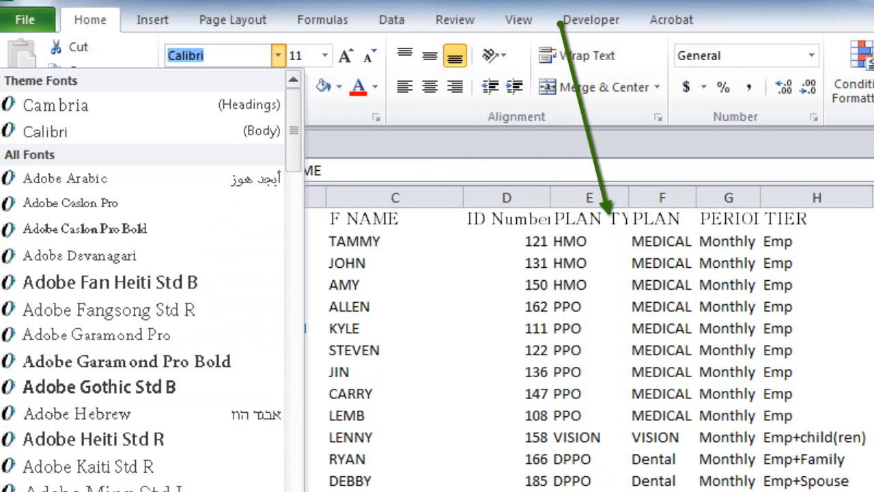
pyautogui.scroll(-4, 157, 465)
pyautogui.scroll(-3, 157, 468)
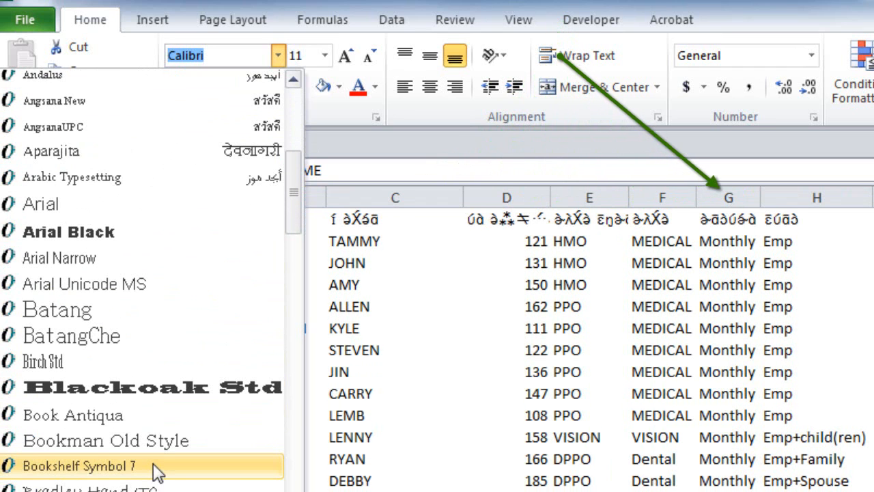
pyautogui.click(152, 418)
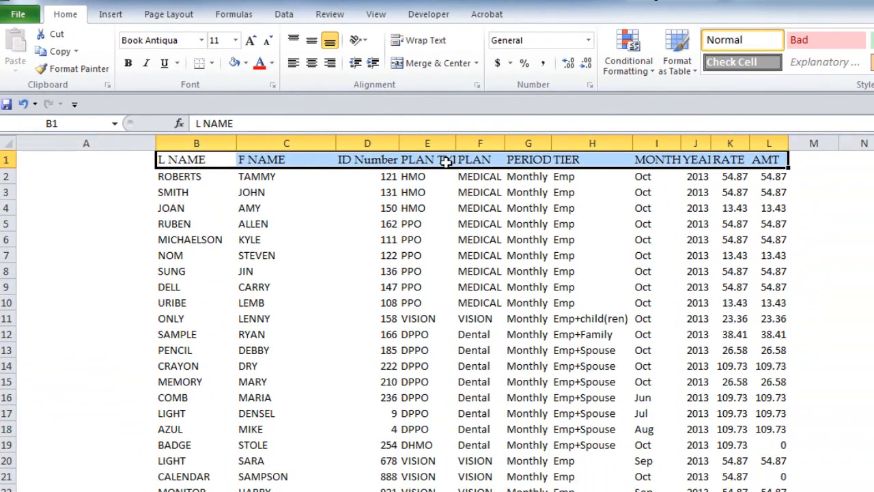
pyautogui.click(572, 192)
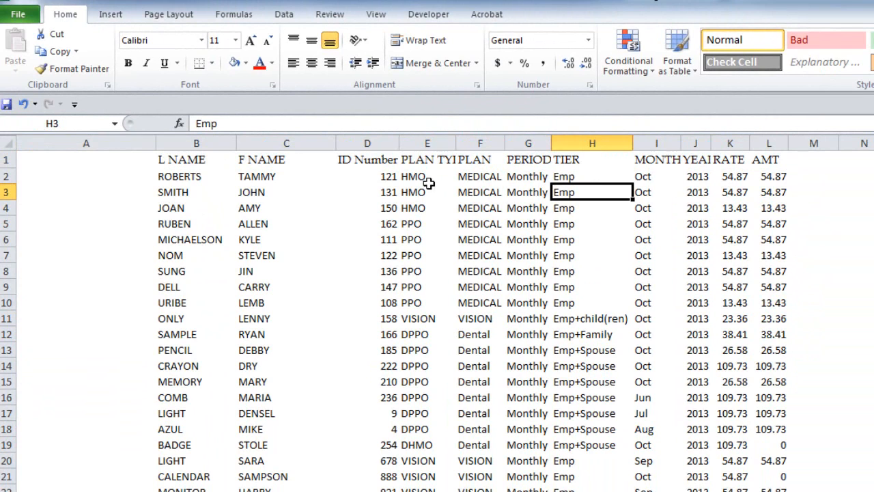
# Select the entire worksheet and auto-fit the columns to their contents so the header texts fit
pyautogui.click(434, 164)
pyautogui.click(378, 223)
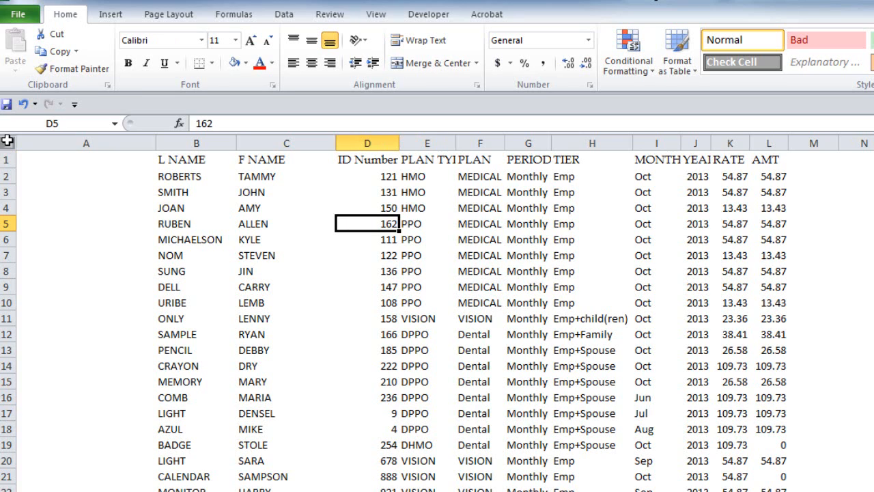
pyautogui.click(6, 141)
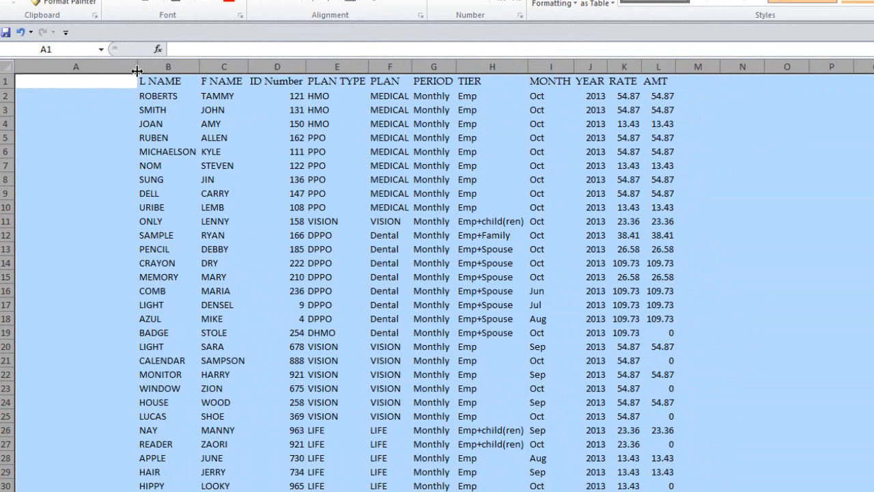
pyautogui.click(319, 97)
pyautogui.click(343, 82)
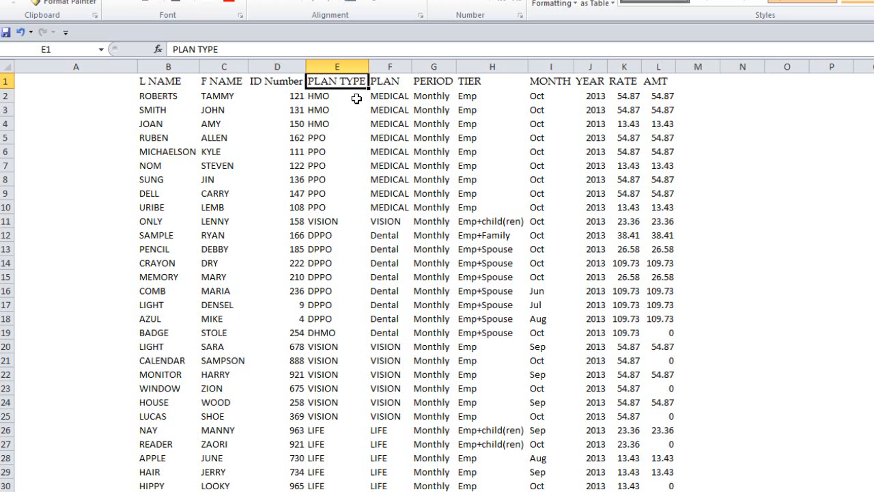
# Make the header cells from L NAME through AMT bold
pyautogui.moveTo(158, 81); pyautogui.dragTo(661, 85)
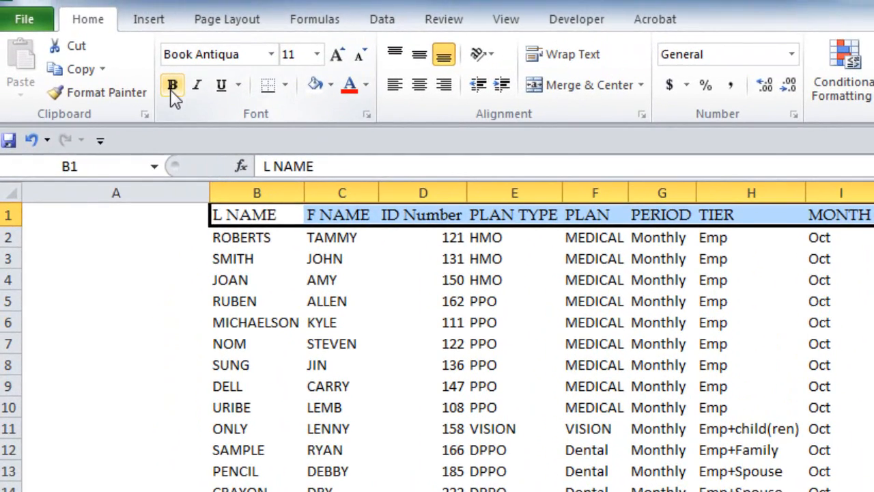
pyautogui.click(174, 93)
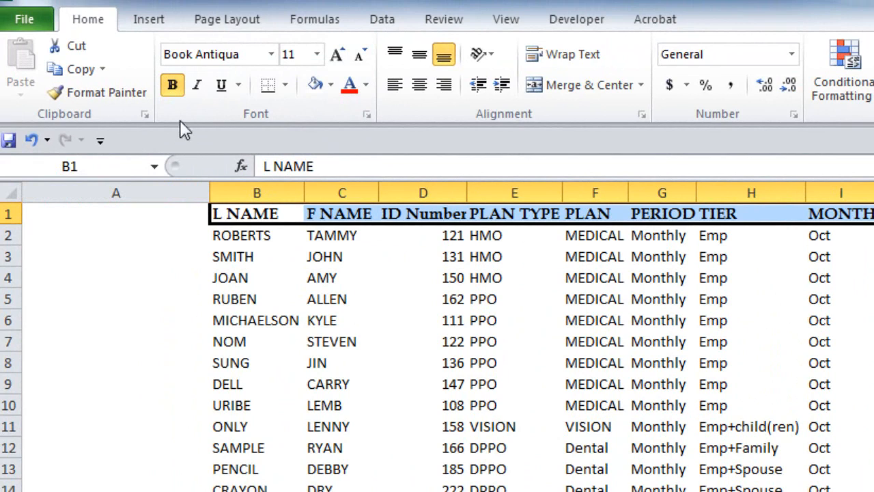
# Make the header cells from L NAME through AMT italic and give them a blue fill
pyautogui.click(196, 86)
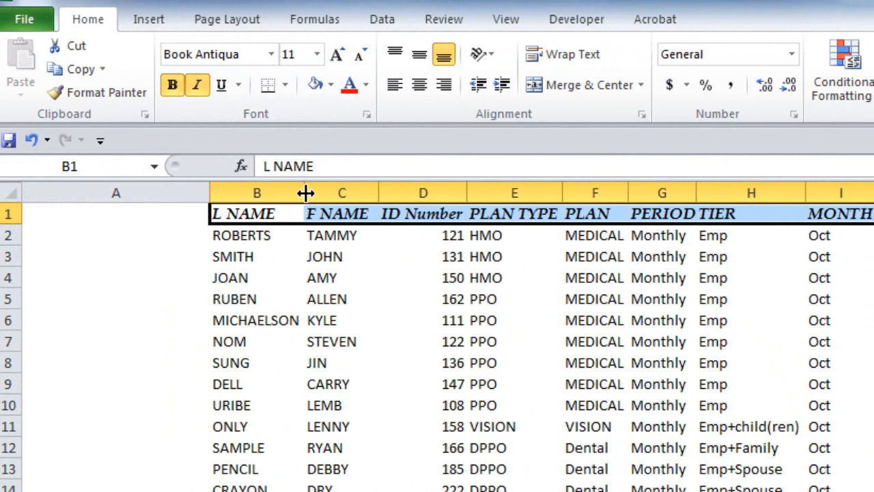
pyautogui.click(330, 86)
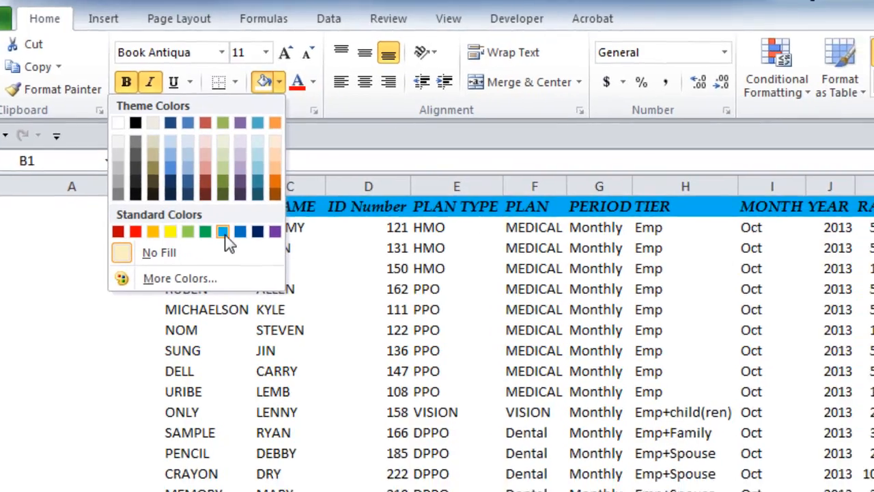
pyautogui.click(291, 239)
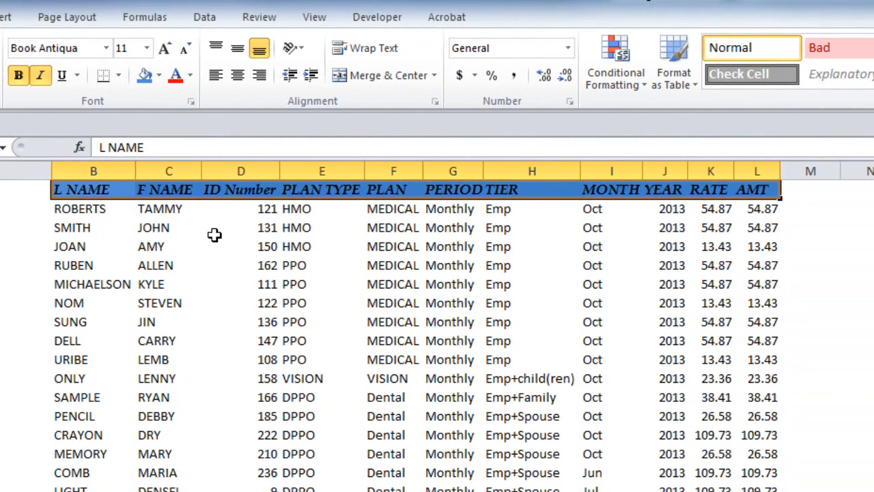
pyautogui.click(214, 235)
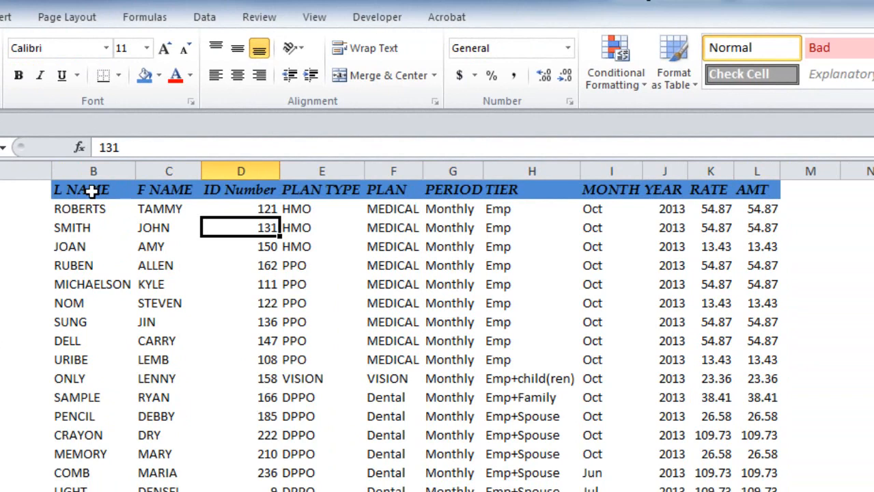
# Change the font color of the header cells from L NAME through AMT to white
pyautogui.moveTo(93, 190); pyautogui.dragTo(748, 189)
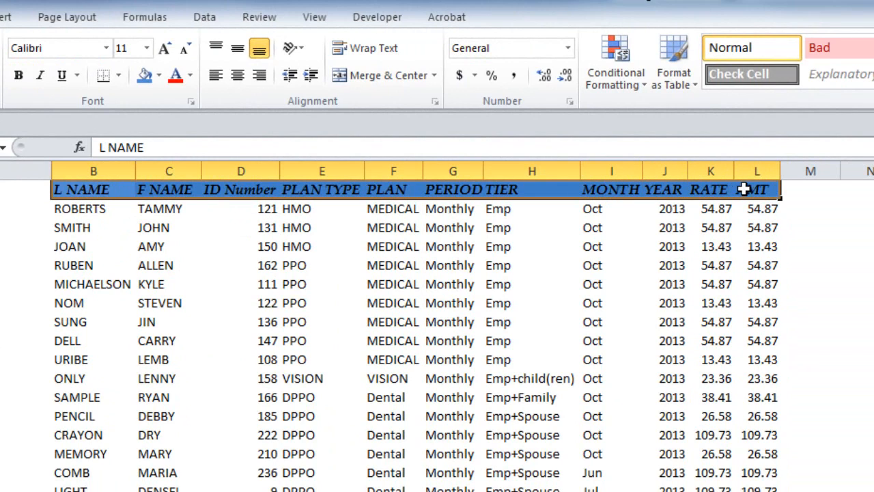
pyautogui.click(192, 76)
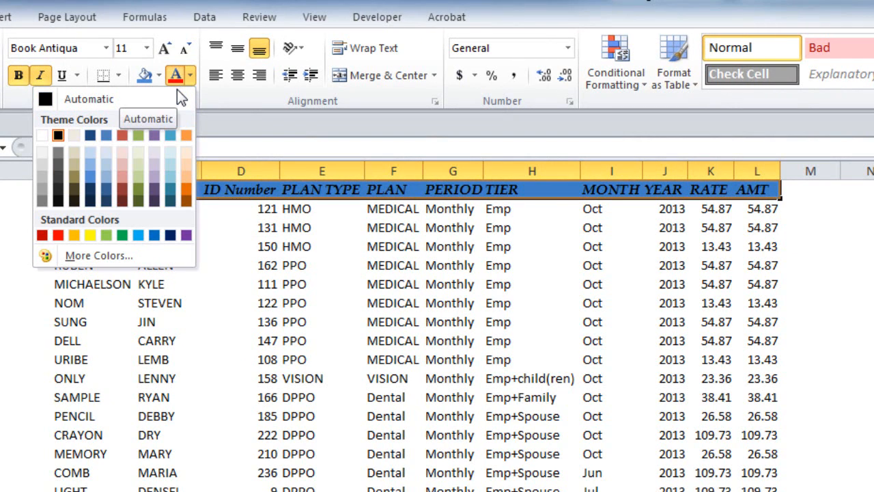
pyautogui.click(42, 136)
pyautogui.click(163, 282)
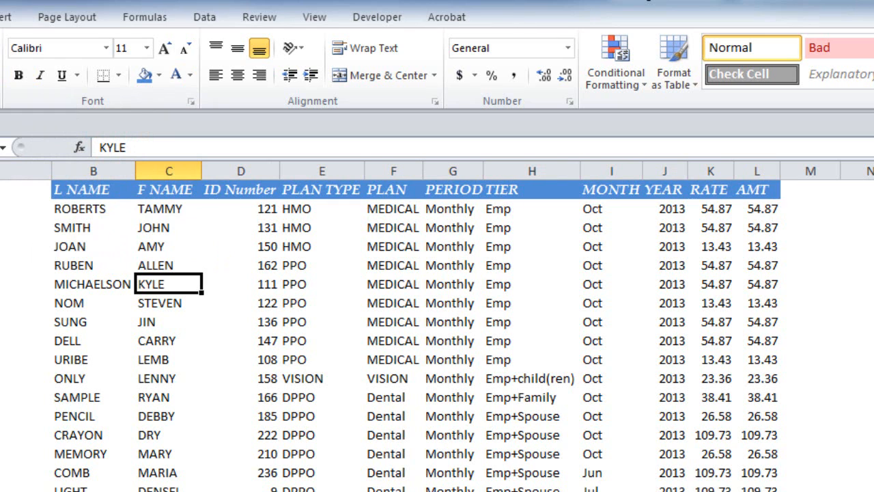
# Select the entire worksheet and auto-fit all columns to their contents
pyautogui.click(2, 170)
pyautogui.doubleClick(135, 171)
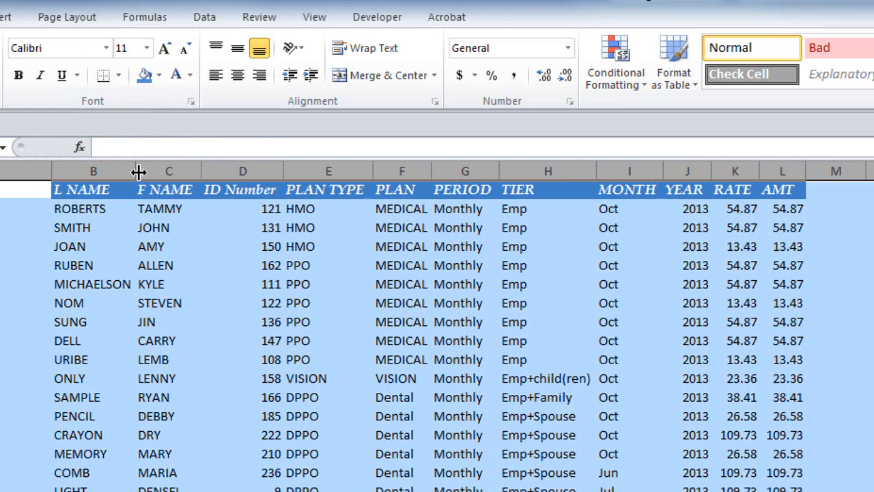
pyautogui.click(282, 301)
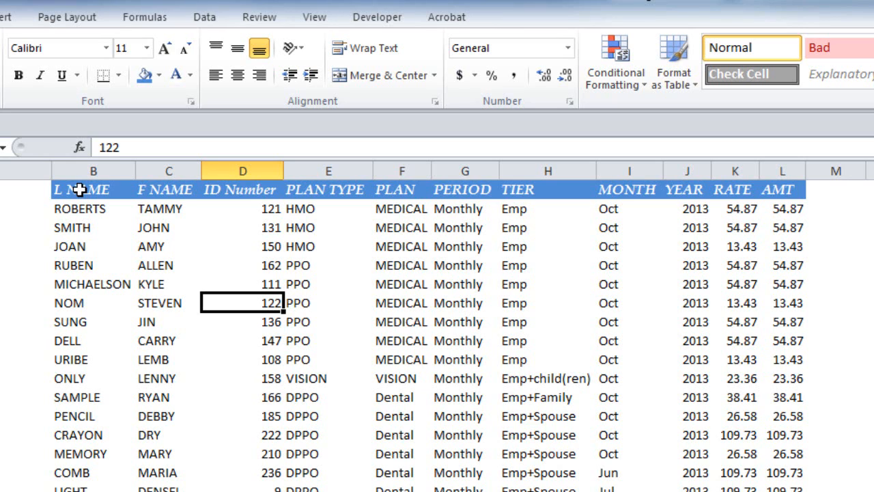
# Open the border settings in Format Cells for the whole table, from the L NAME header through the last AMT row
pyautogui.moveTo(80, 189); pyautogui.dragTo(651, 442)
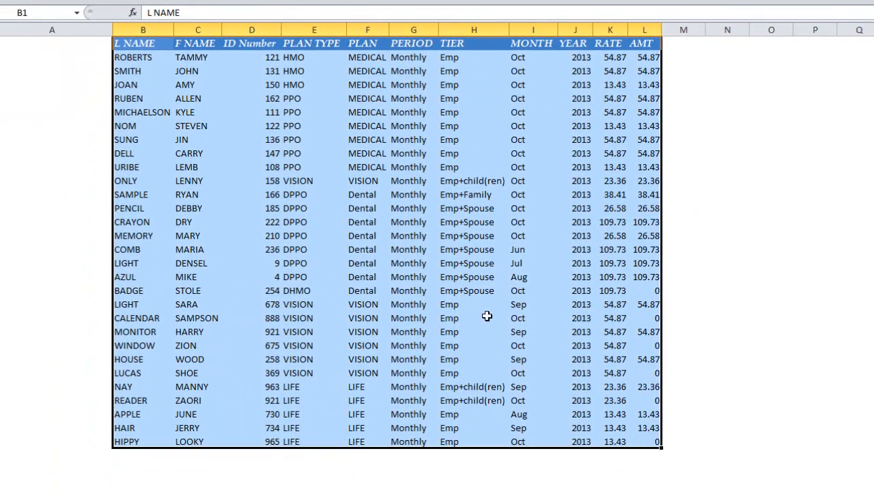
pyautogui.rightClick(416, 262)
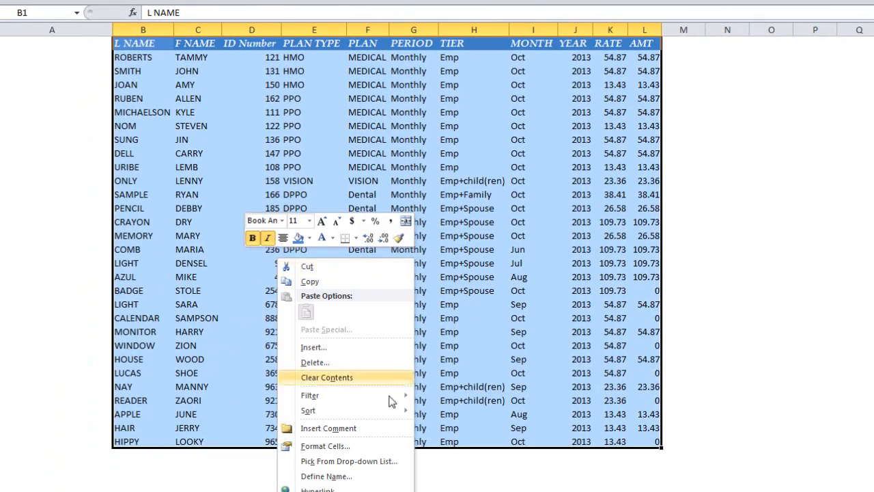
pyautogui.click(389, 446)
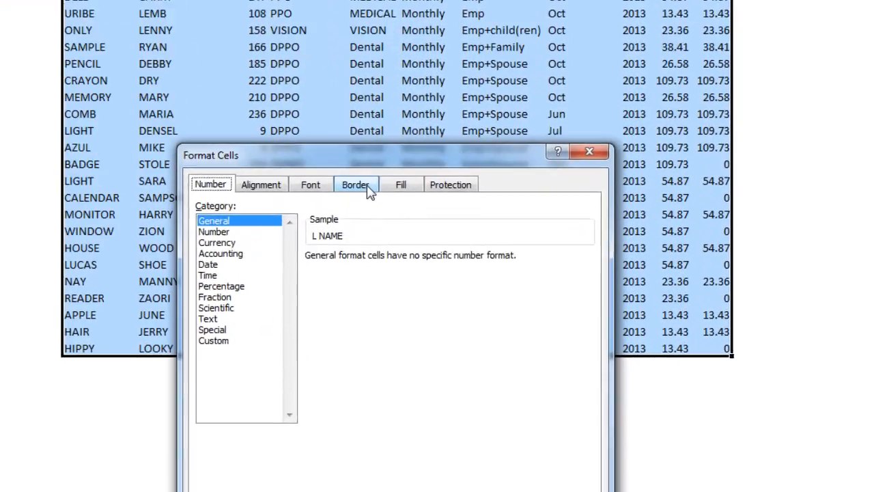
pyautogui.click(367, 186)
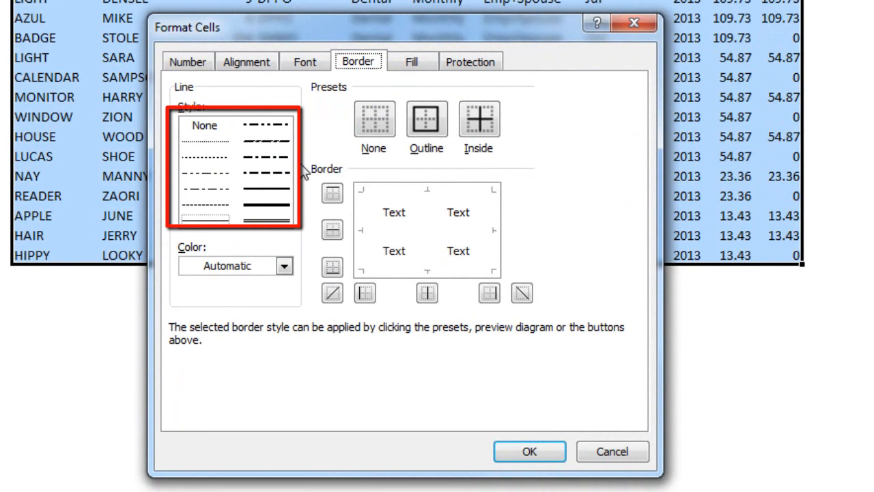
# Browse the dotted, dashed, solid, double and thick border line styles and examine the border color palette
pyautogui.click(208, 142)
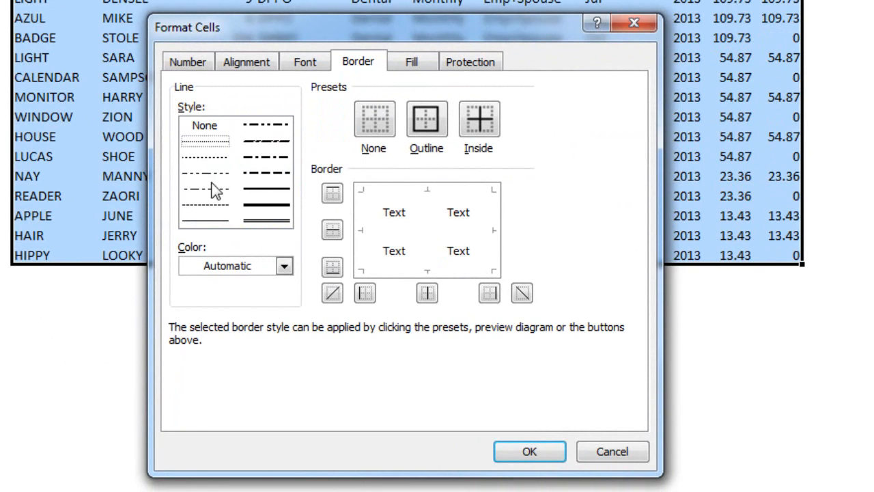
pyautogui.click(217, 173)
pyautogui.click(216, 156)
pyautogui.click(217, 206)
pyautogui.click(219, 220)
pyautogui.click(266, 222)
pyautogui.click(277, 211)
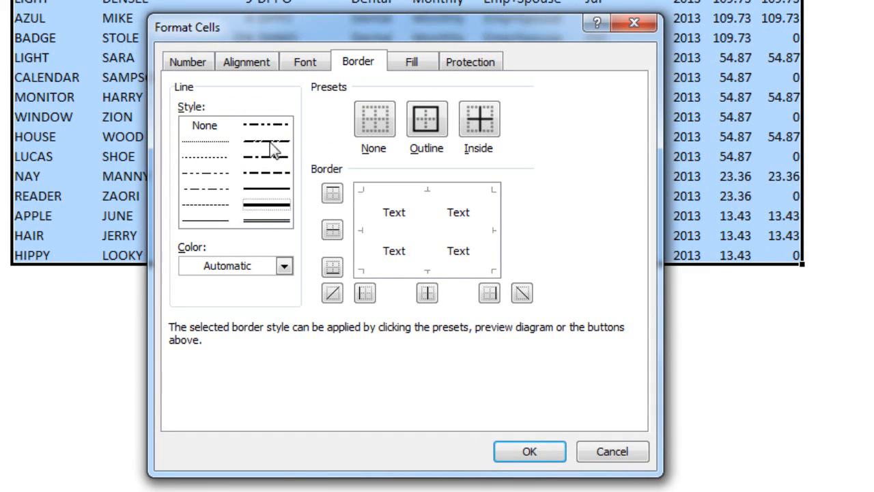
pyautogui.click(283, 266)
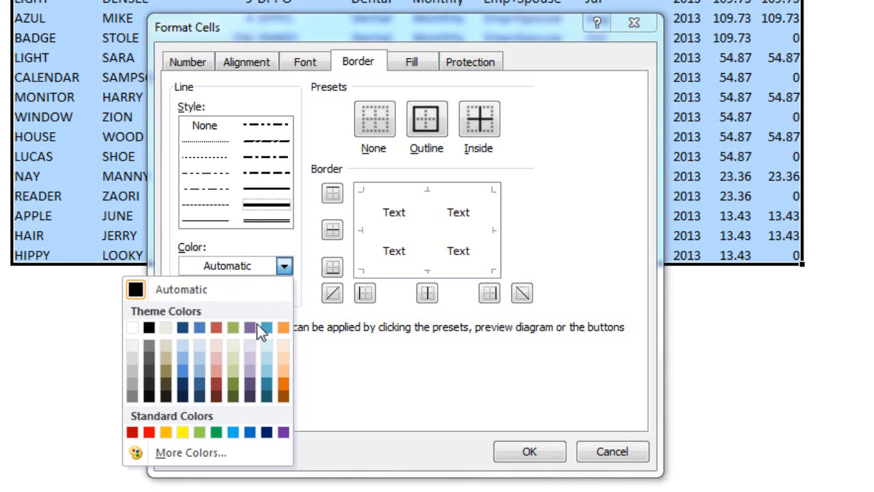
pyautogui.click(284, 267)
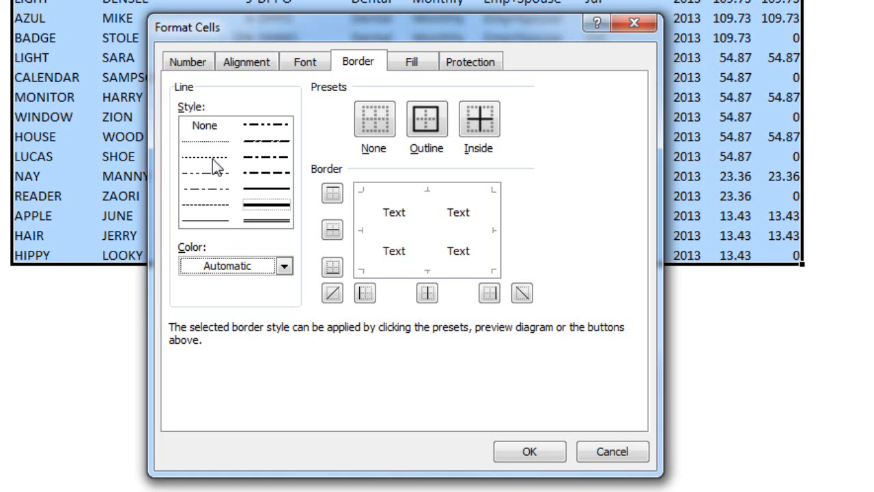
# Set a thin dashed line as both the outline and the inside borders of the table
pyautogui.click(221, 207)
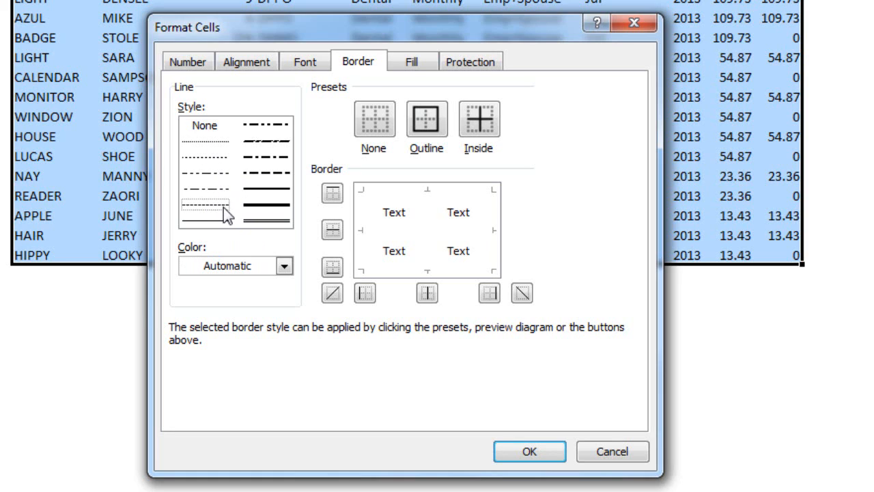
pyautogui.click(430, 136)
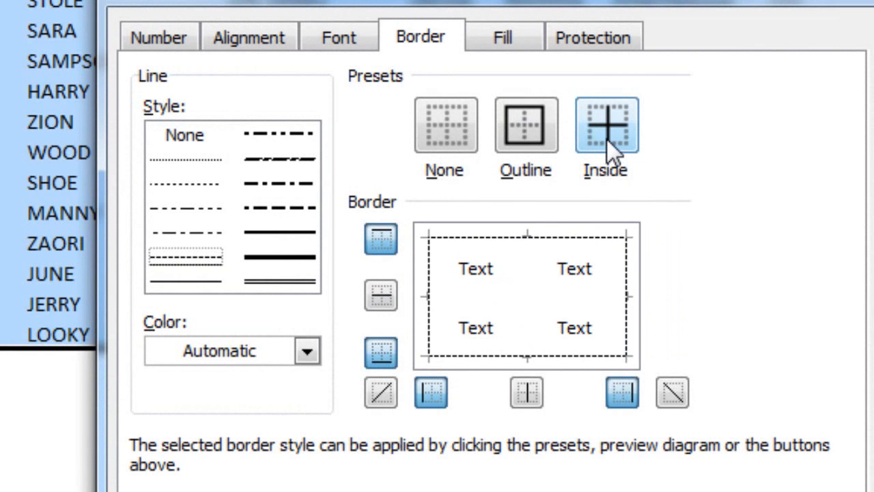
pyautogui.click(606, 138)
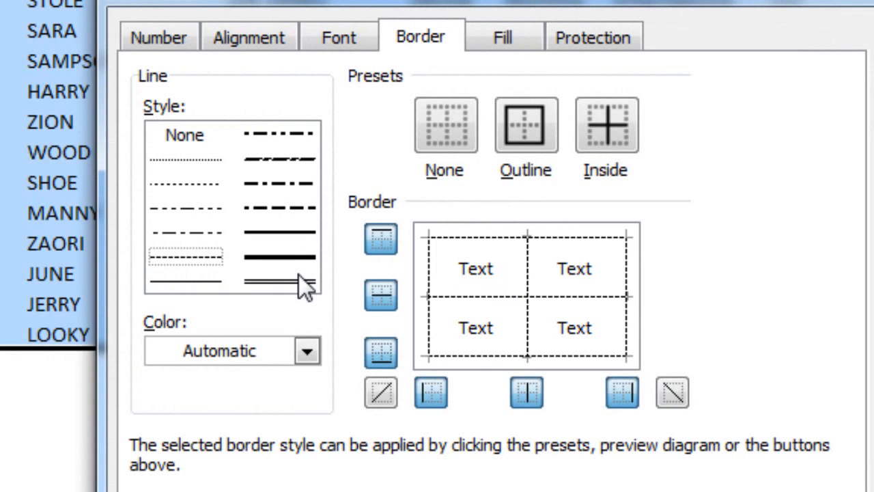
# Change the table's outline border to a double line and apply the border settings
pyautogui.click(297, 280)
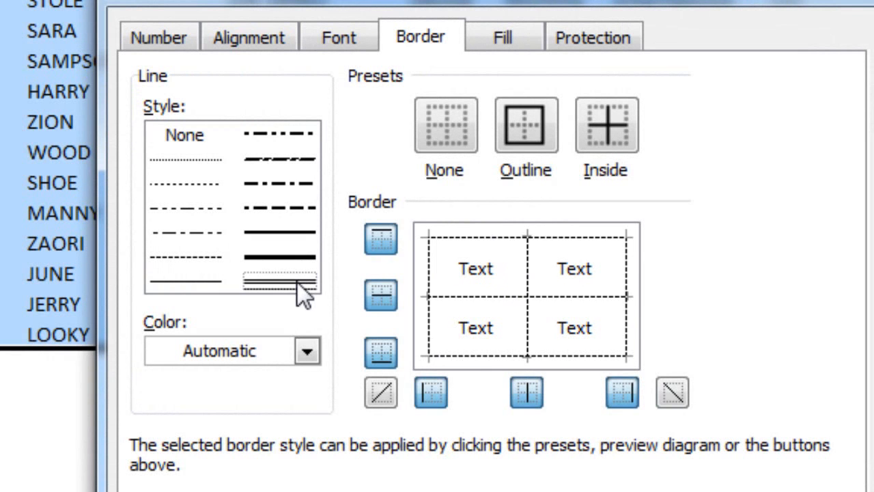
pyautogui.click(530, 142)
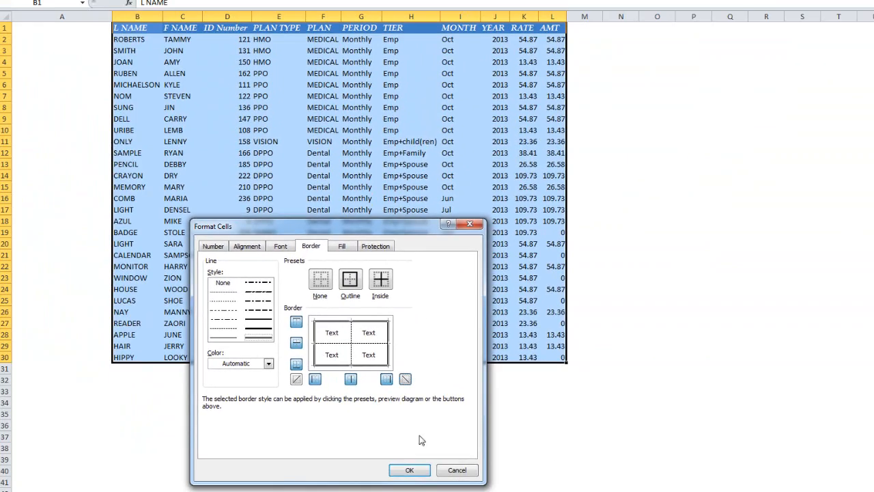
pyautogui.click(410, 471)
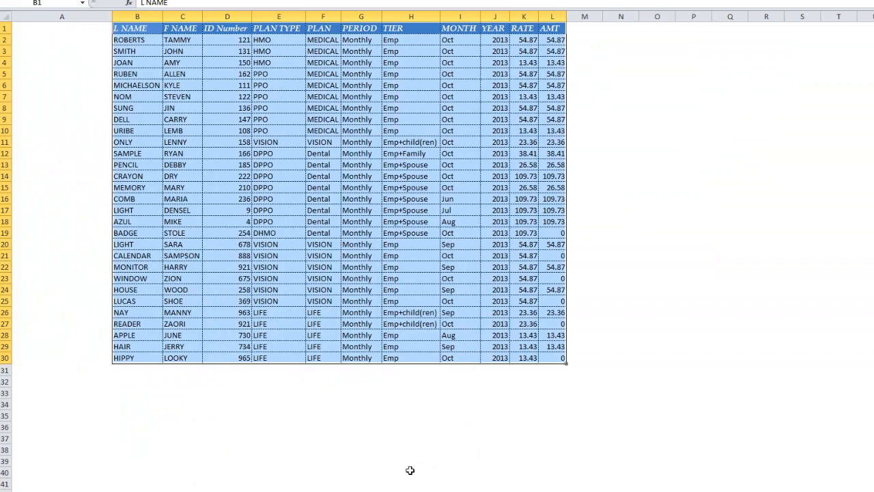
pyautogui.click(465, 404)
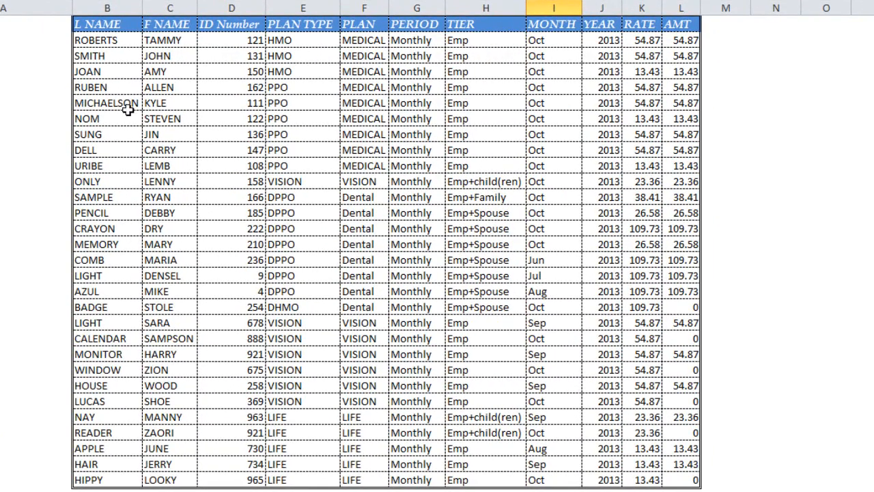
# Widen columns B through L individually to leave extra space around the table's contents
pyautogui.moveTo(142, 8); pyautogui.dragTo(153, 6)
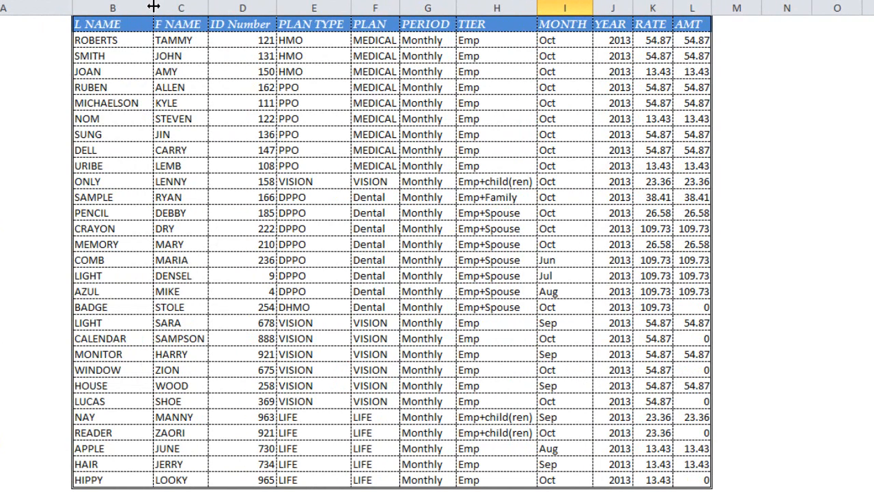
pyautogui.moveTo(208, 7); pyautogui.dragTo(232, 6)
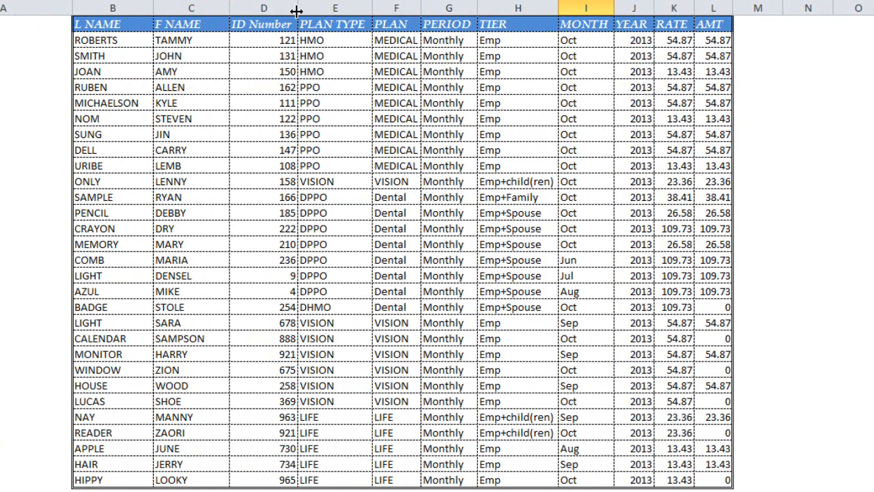
pyautogui.moveTo(298, 7); pyautogui.dragTo(308, 7)
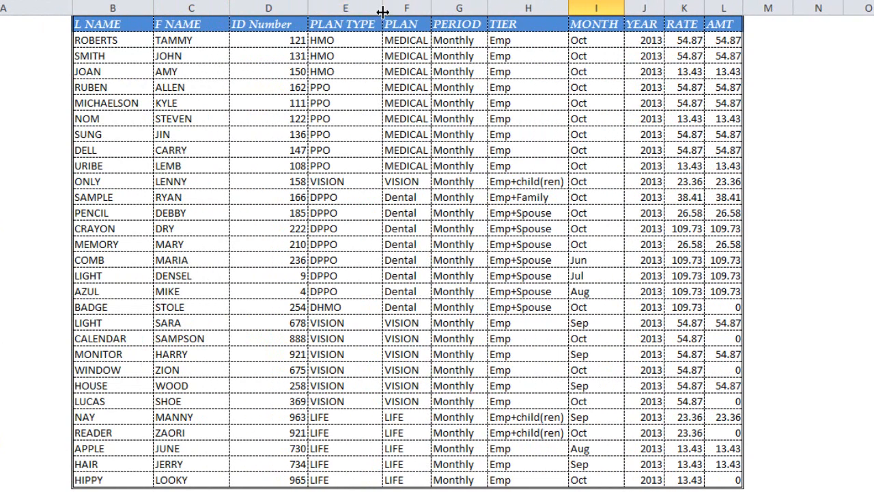
pyautogui.moveTo(383, 8); pyautogui.dragTo(455, 8)
pyautogui.moveTo(513, 8); pyautogui.dragTo(525, 8)
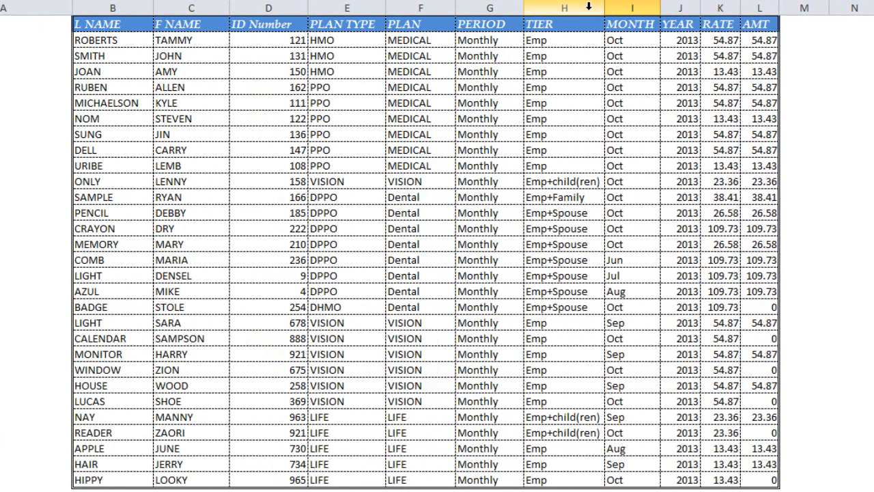
pyautogui.moveTo(606, 7); pyautogui.dragTo(612, 7)
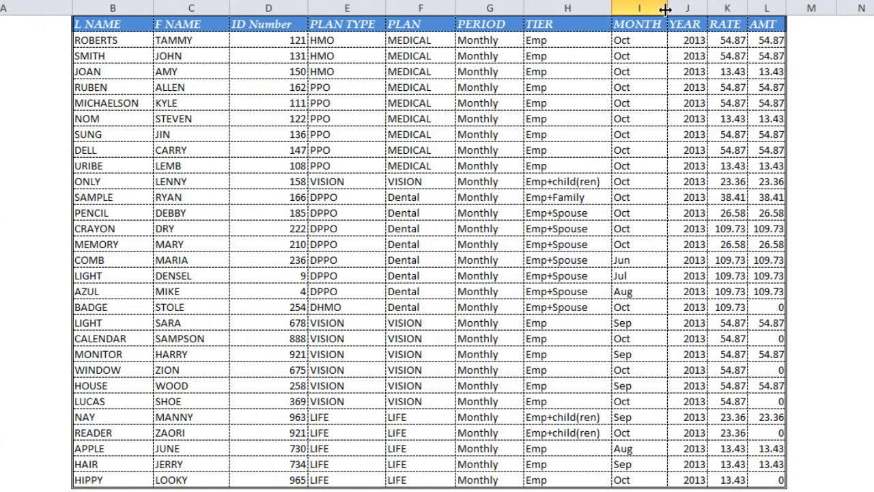
pyautogui.moveTo(668, 8); pyautogui.dragTo(824, 7)
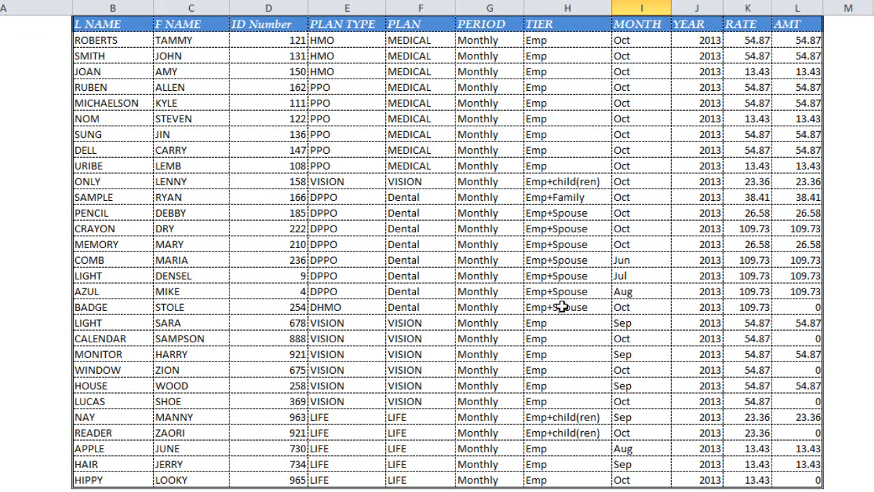
pyautogui.click(744, 42)
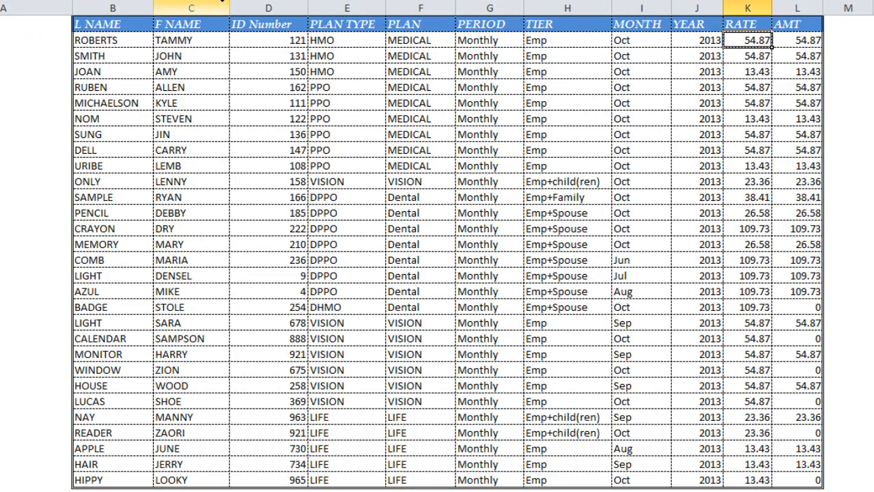
pyautogui.moveTo(230, 5); pyautogui.dragTo(234, 5)
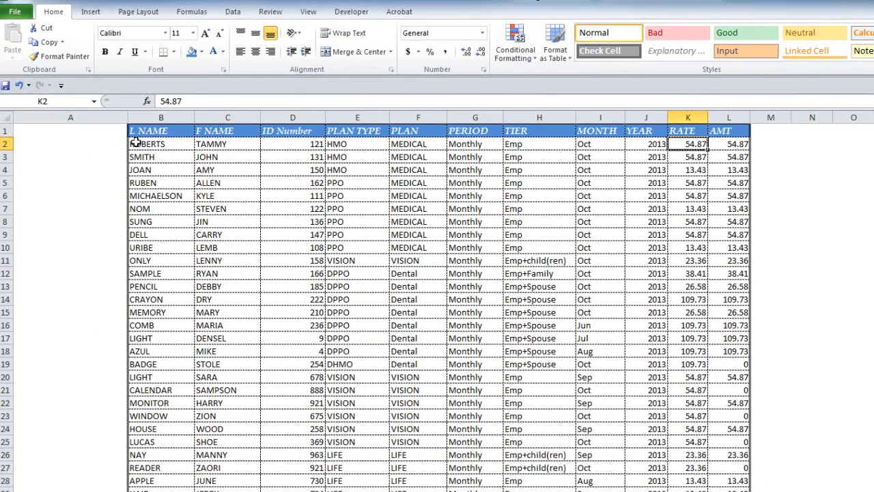
# Center the contents of the whole table, including the header row, horizontally within their cells
pyautogui.moveTo(148, 131); pyautogui.dragTo(731, 488)
pyautogui.click(104, 246)
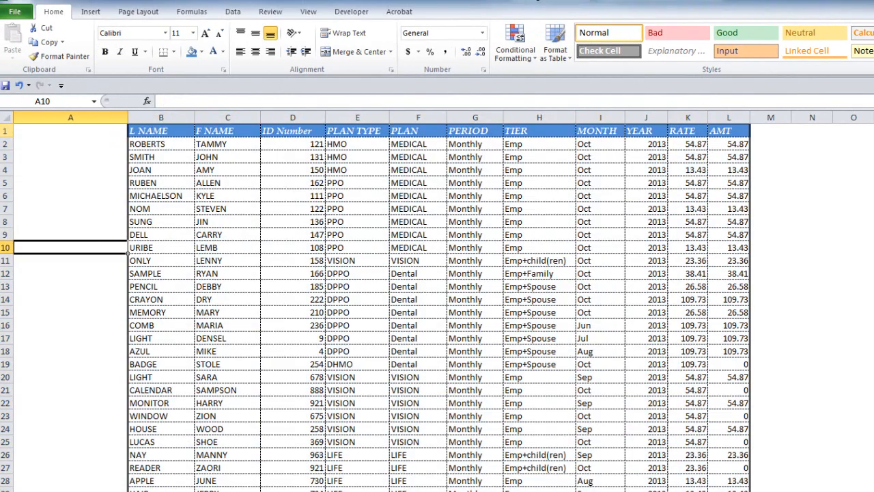
pyautogui.click(5, 120)
pyautogui.click(120, 182)
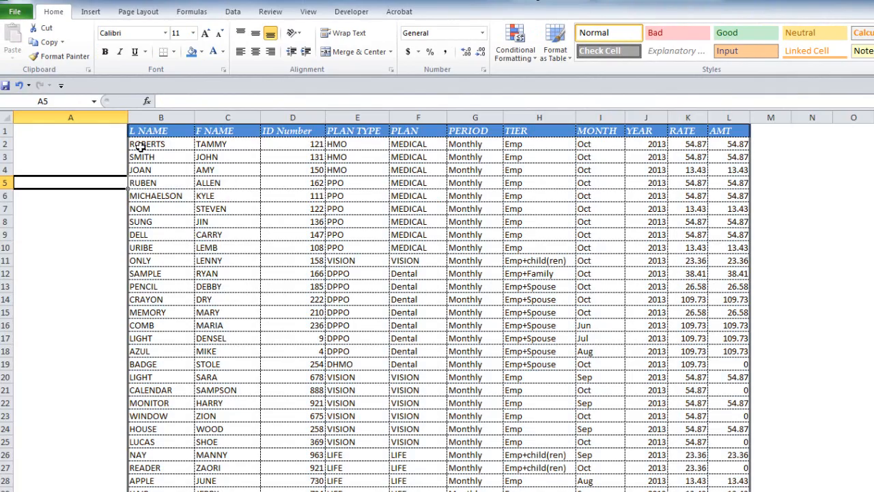
pyautogui.moveTo(156, 131); pyautogui.dragTo(730, 488)
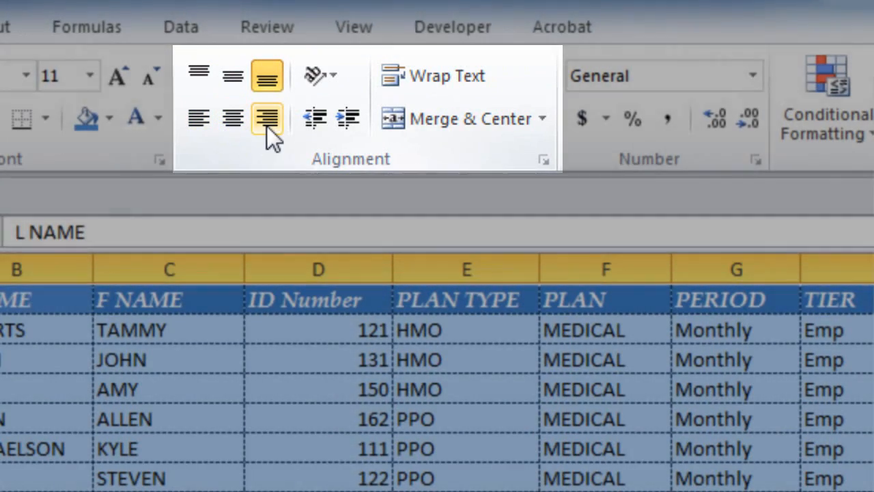
pyautogui.click(234, 121)
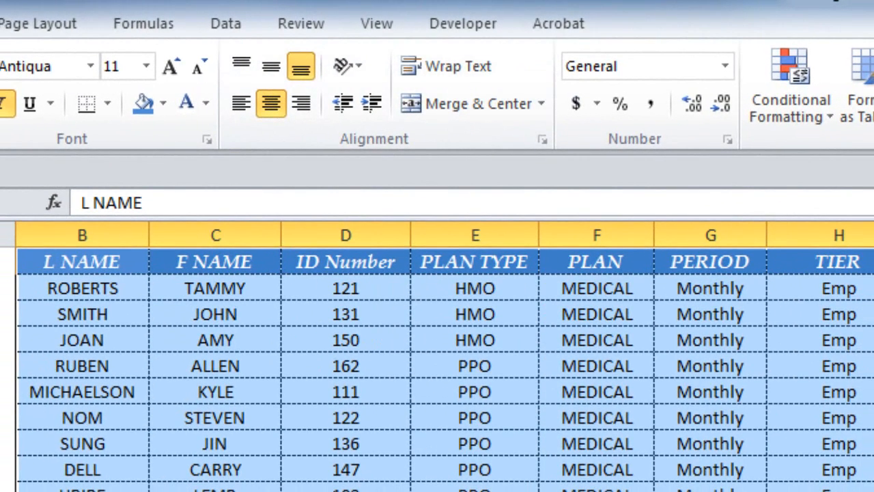
pyautogui.click(597, 488)
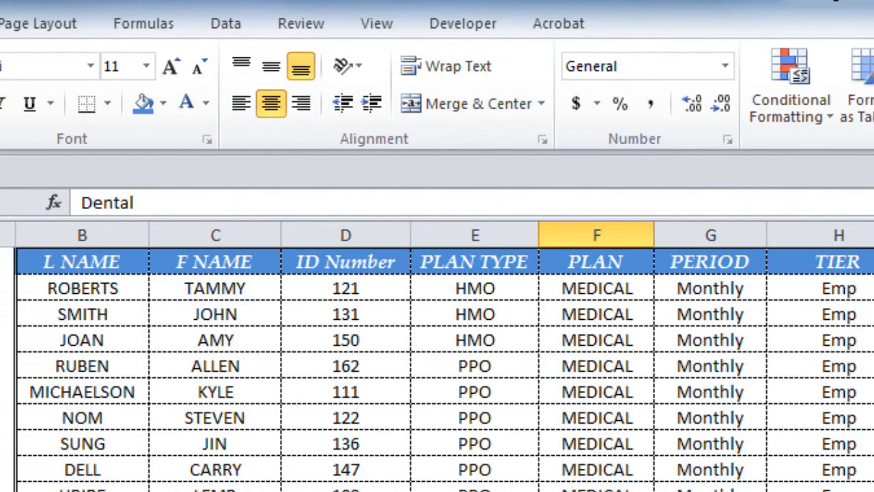
# Increase the height of all worksheet rows together to leave extra vertical space in the cells
pyautogui.click(10, 217)
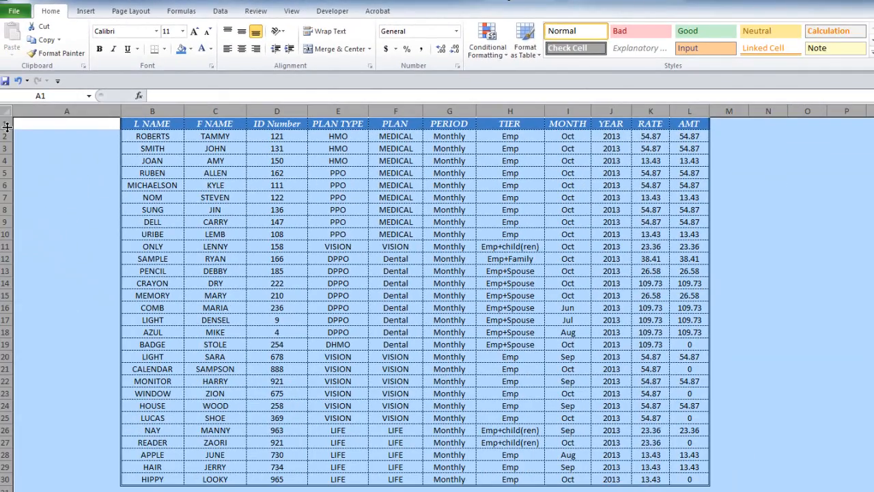
pyautogui.moveTo(7, 127); pyautogui.dragTo(5, 136)
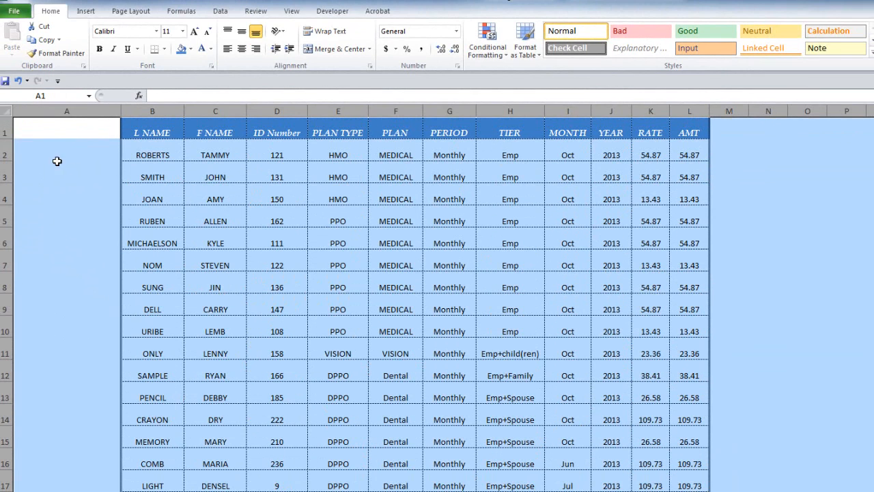
pyautogui.click(218, 222)
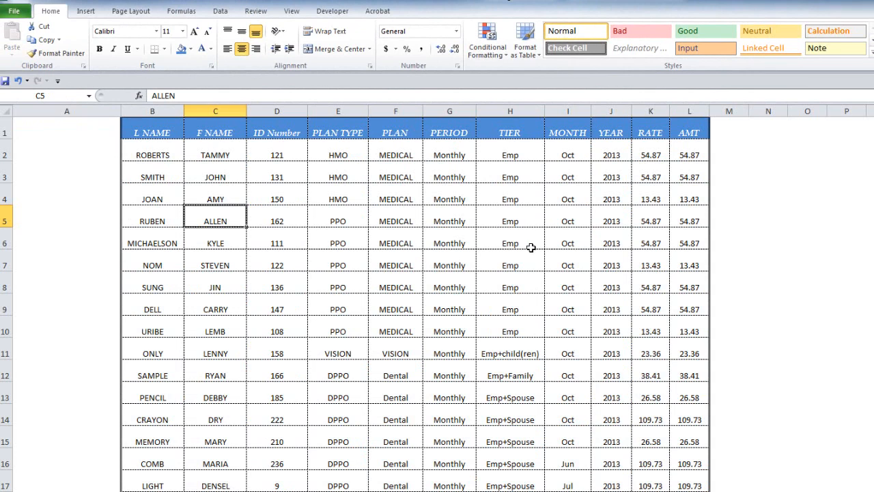
# Try middle, top and bottom vertical alignment on the entire table, and return the rows to their original height
pyautogui.moveTo(169, 129); pyautogui.dragTo(690, 491)
pyautogui.scroll(3, 620, 350)
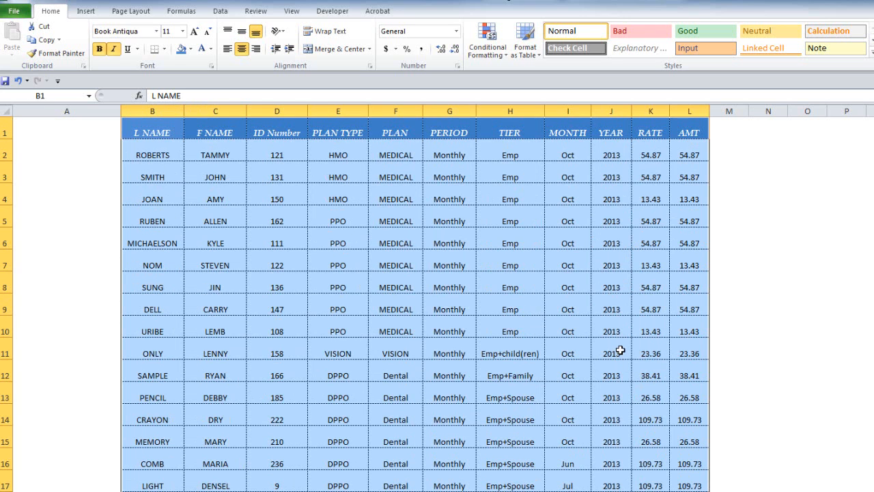
pyautogui.scroll(-4, 438, 274)
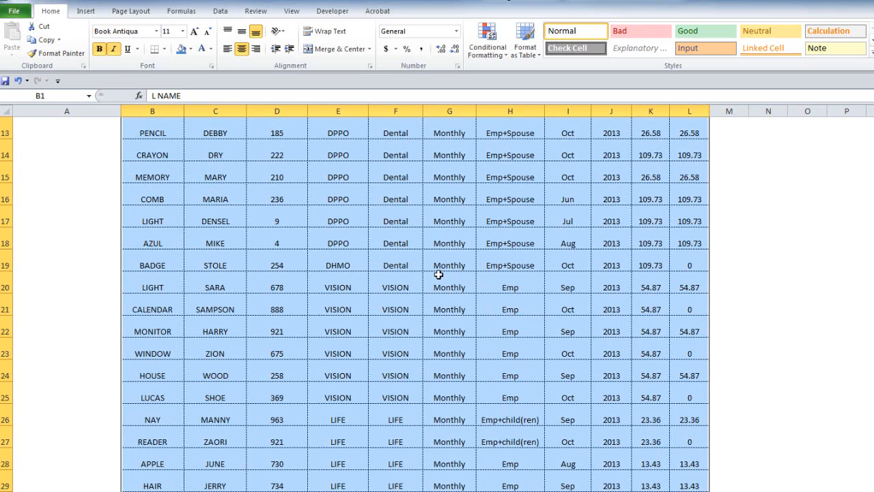
pyautogui.scroll(4, 438, 274)
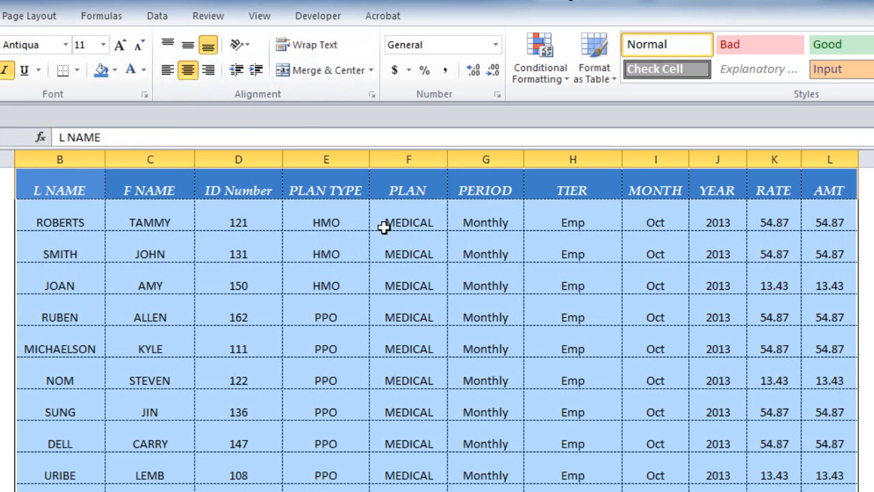
pyautogui.click(187, 46)
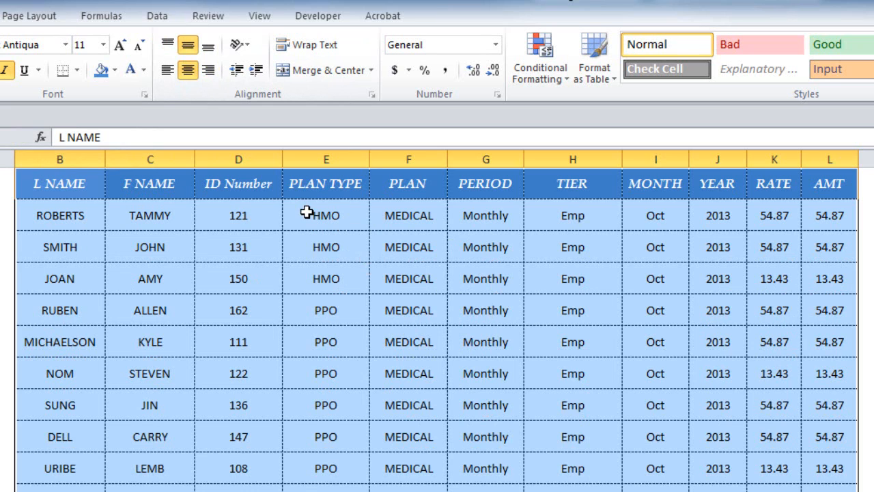
pyautogui.click(168, 46)
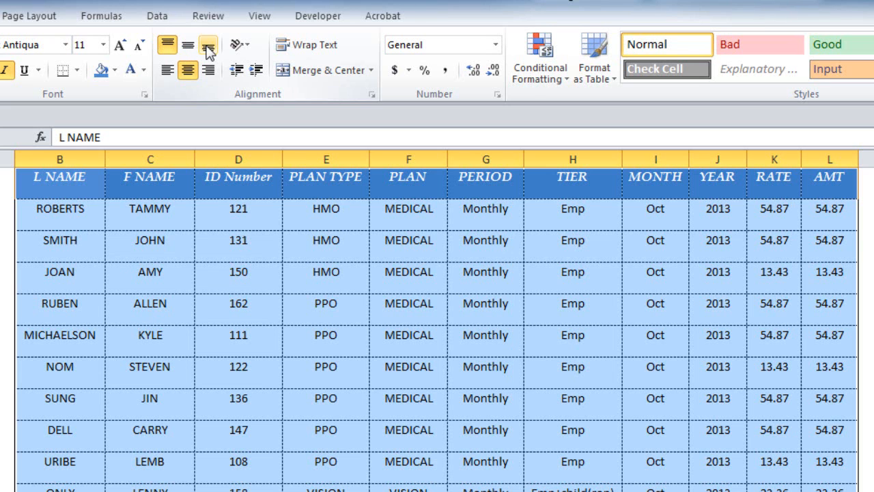
pyautogui.click(188, 45)
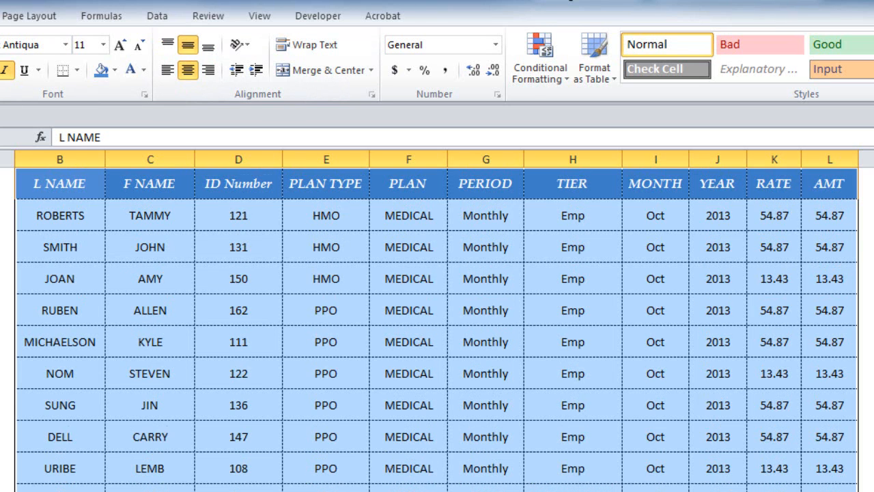
pyautogui.click(208, 45)
pyautogui.doubleClick(1, 231)
pyautogui.click(6, 265)
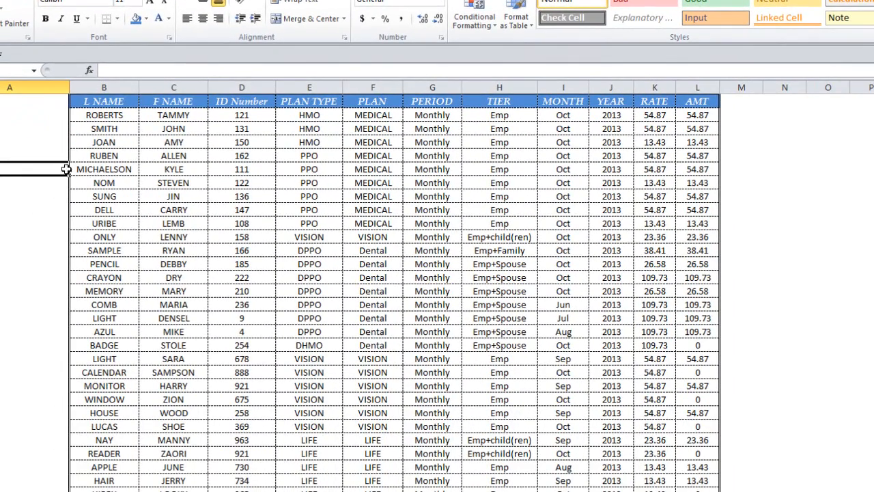
# Set the row height of the table's rows down to row 30 to 20
pyautogui.moveTo(5, 115); pyautogui.dragTo(6, 488)
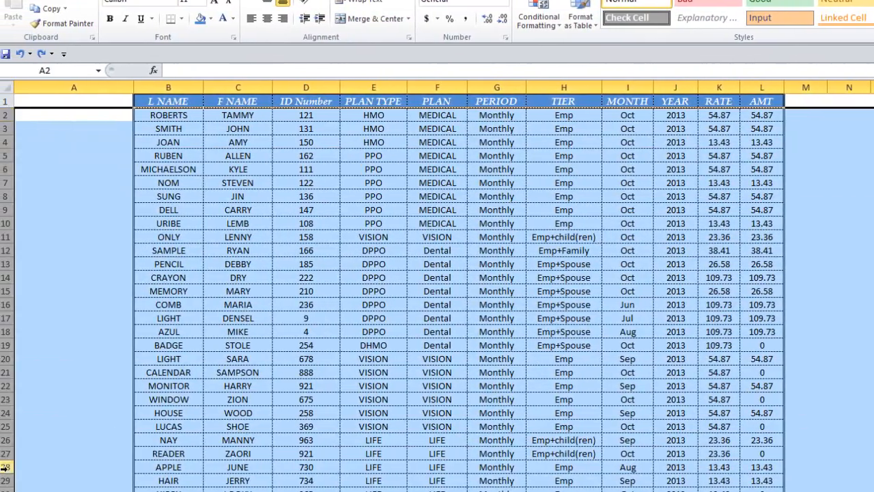
pyautogui.click(6, 467)
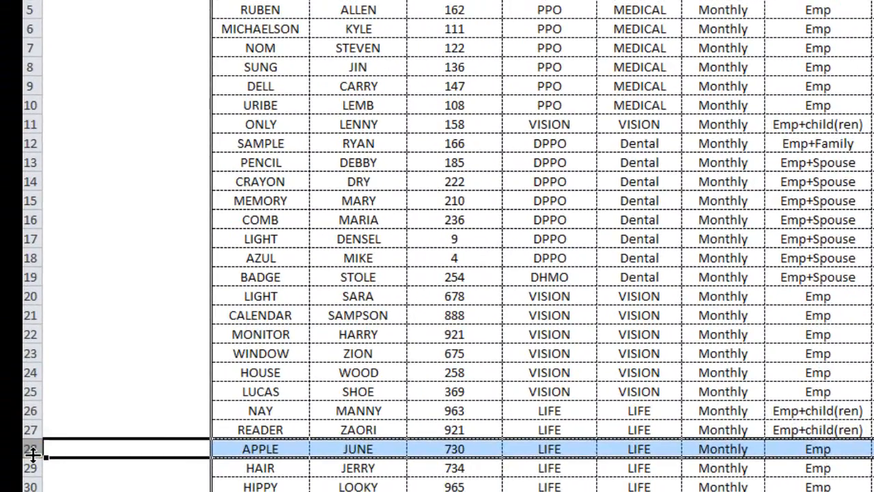
pyautogui.moveTo(32, 454); pyautogui.dragTo(32, 454)
pyautogui.moveTo(29, 0); pyautogui.dragTo(28, 487)
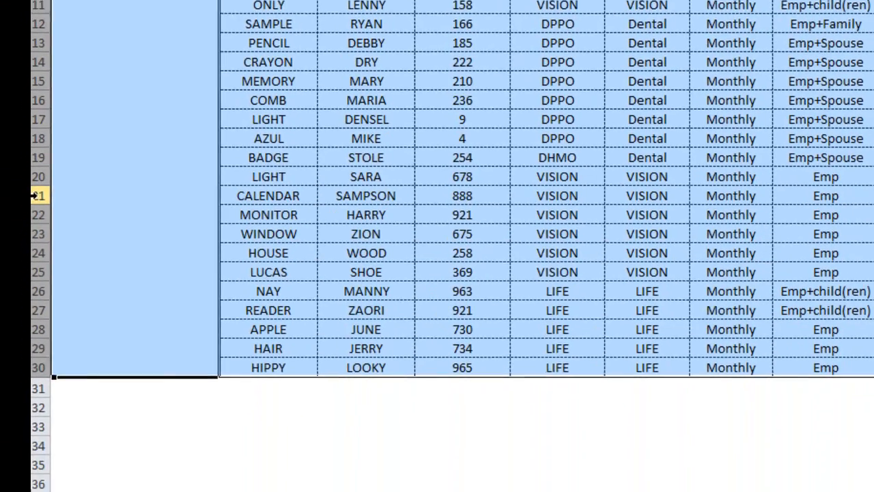
pyautogui.rightClick(33, 195)
pyautogui.click(95, 388)
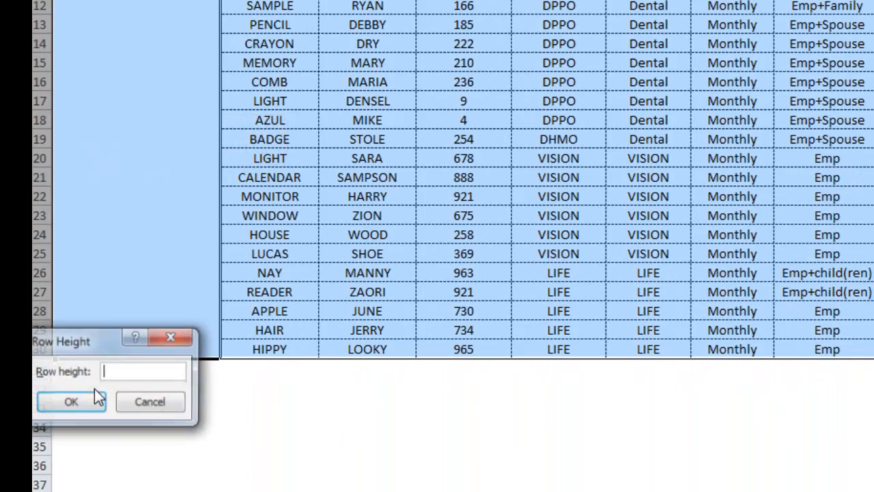
pyautogui.write('20')
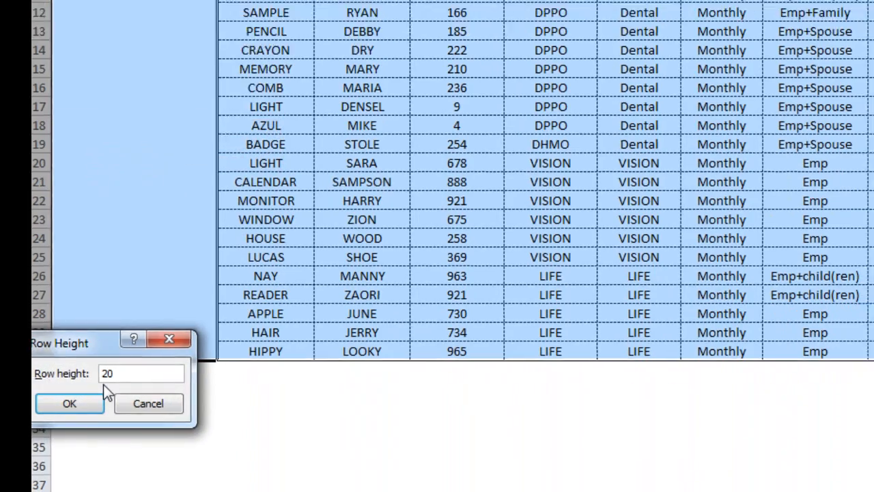
pyautogui.click(75, 402)
pyautogui.click(93, 390)
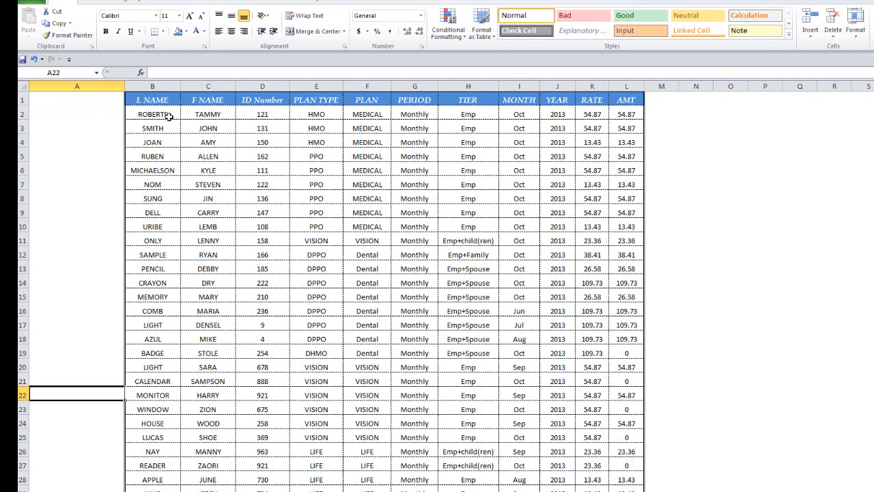
# Try middle vertical alignment on the table's data rows below the header, and undo it
pyautogui.moveTo(169, 116); pyautogui.dragTo(622, 486)
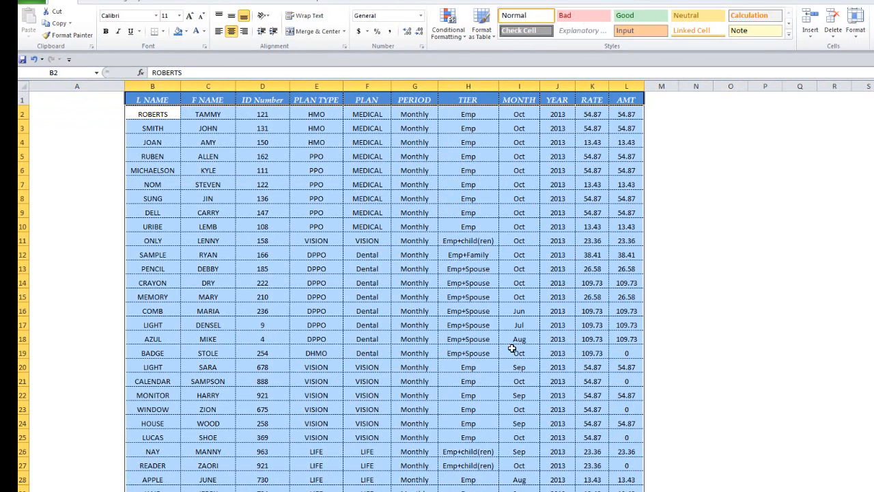
pyautogui.click(231, 15)
pyautogui.click(746, 254)
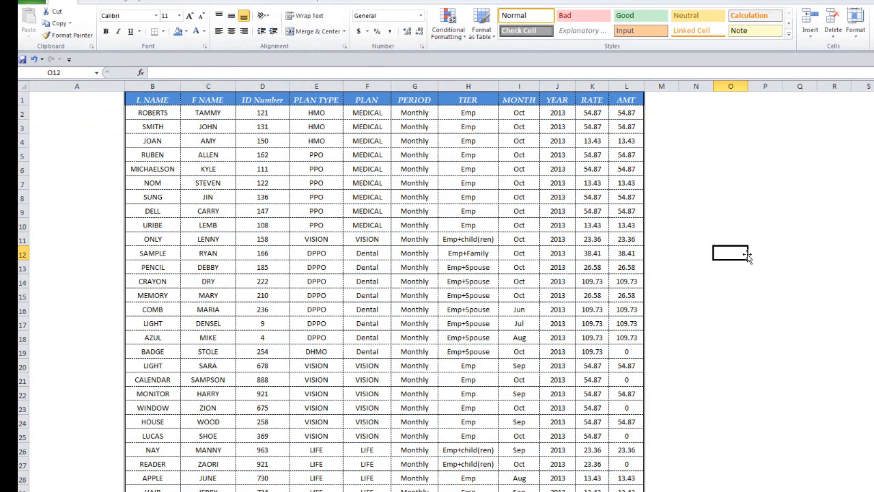
pyautogui.click(35, 59)
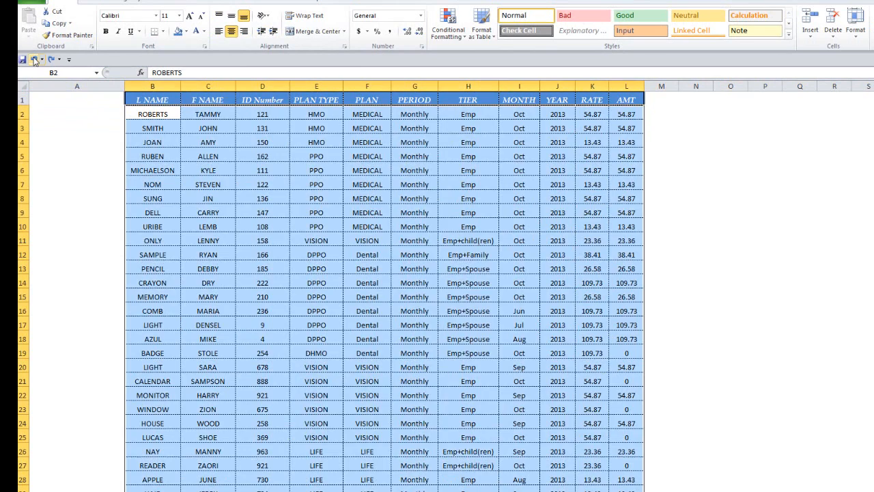
pyautogui.click(48, 129)
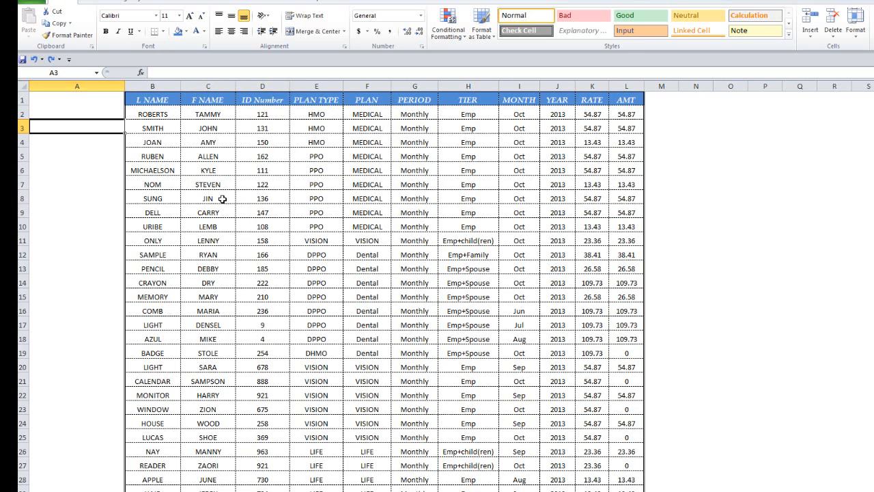
# Examine the available number formats and inspect sample cells in the TIER, YEAR, RATE and AMT columns
pyautogui.click(189, 143)
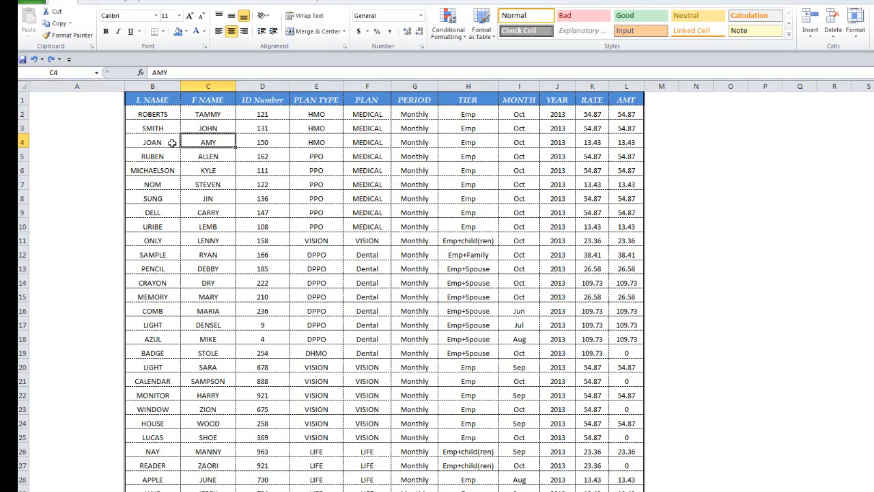
pyautogui.click(421, 15)
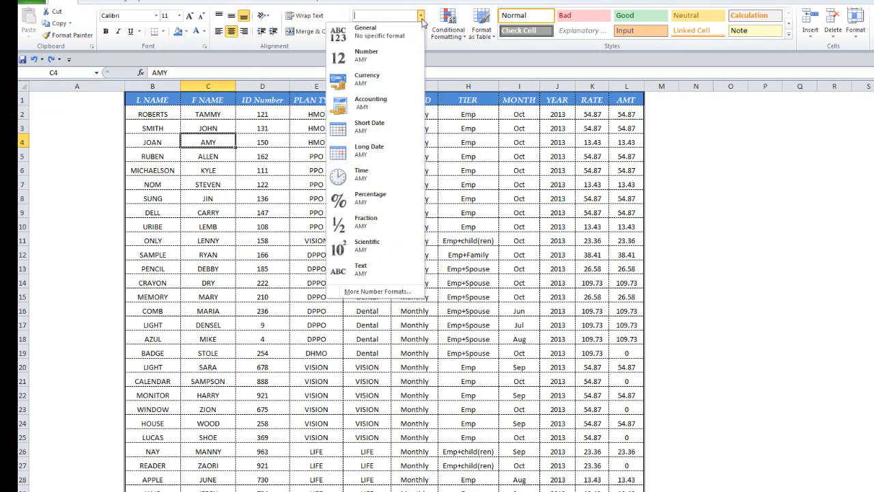
pyautogui.click(335, 156)
pyautogui.click(491, 198)
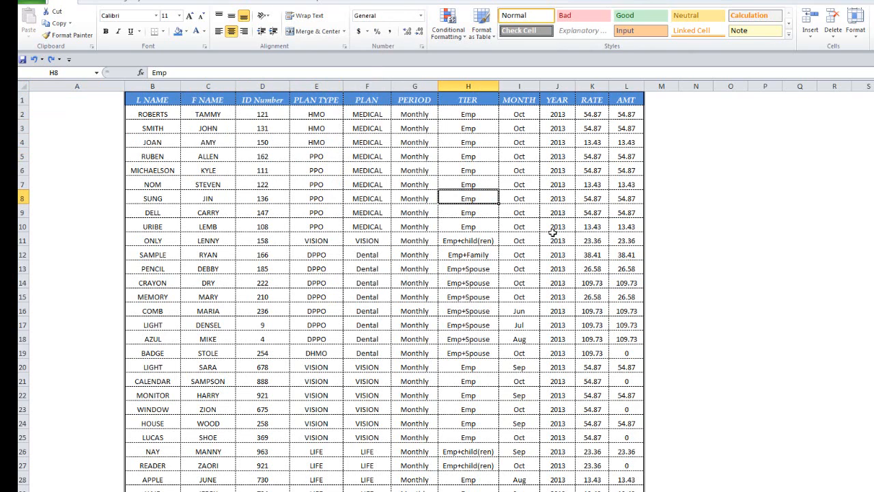
pyautogui.click(567, 152)
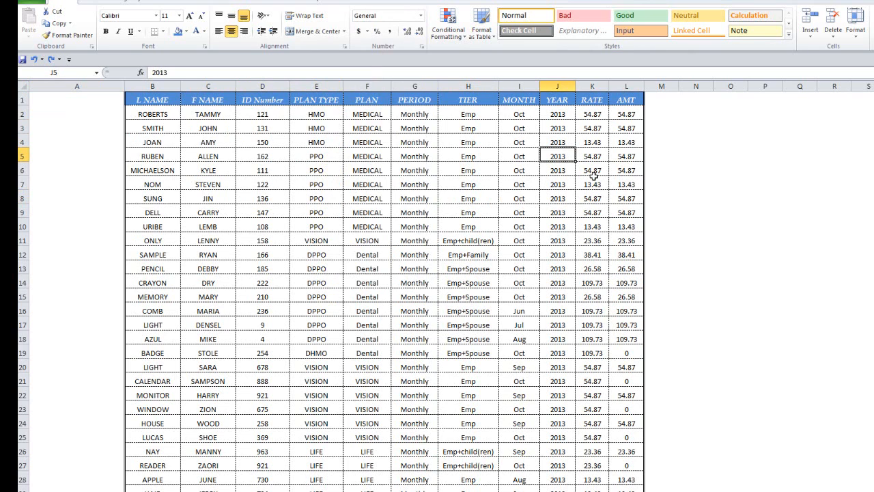
pyautogui.click(593, 179)
pyautogui.click(624, 146)
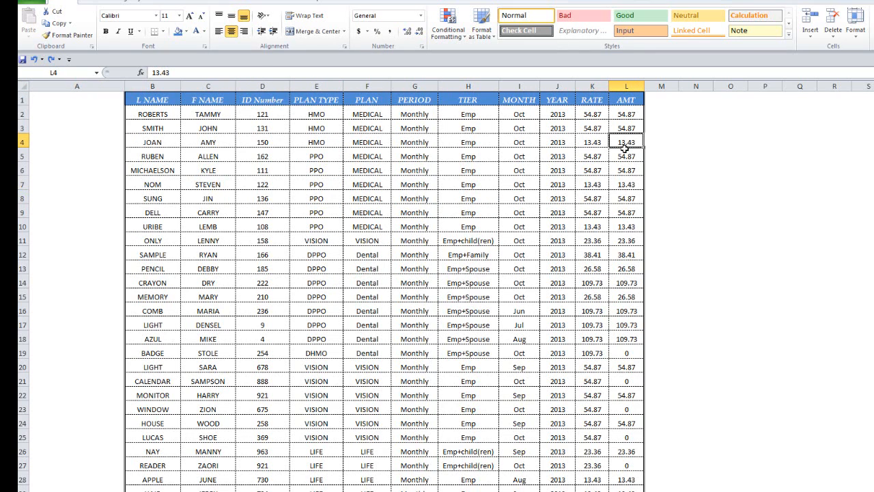
# Format the RATE and AMT columns as Currency with the $ symbol and 2 decimal places
pyautogui.moveTo(594, 85); pyautogui.dragTo(623, 82)
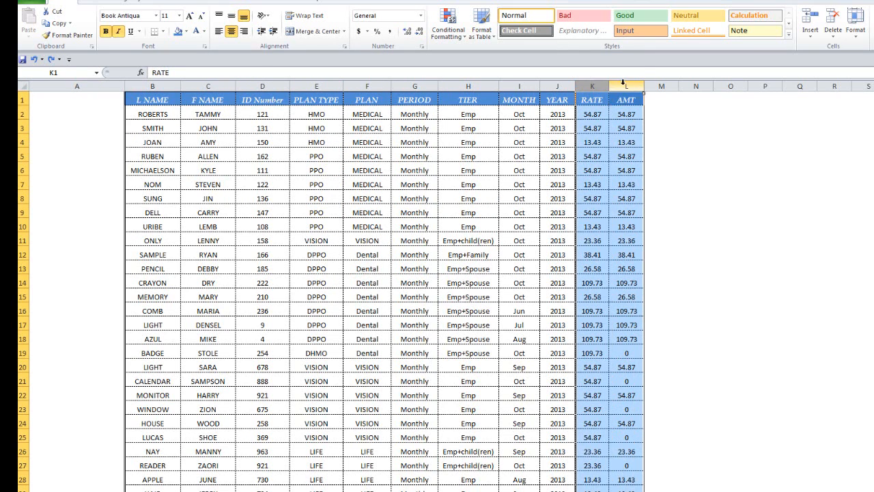
pyautogui.rightClick(603, 210)
pyautogui.click(580, 316)
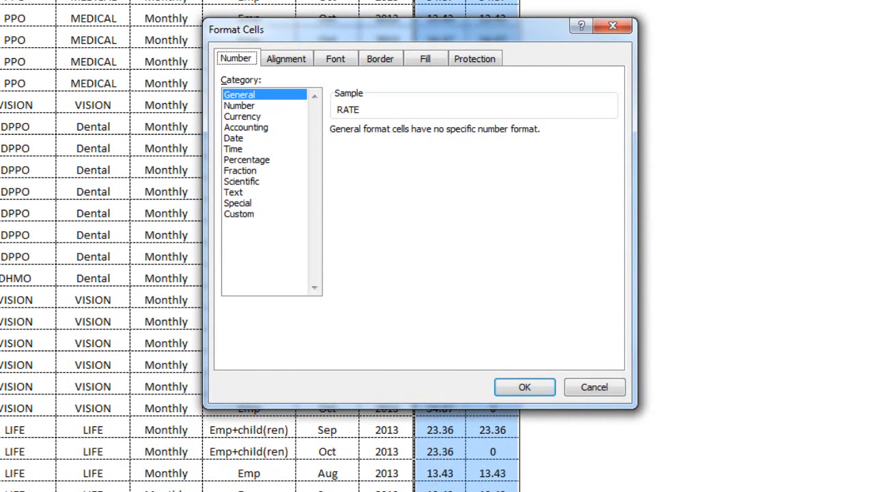
pyautogui.click(276, 119)
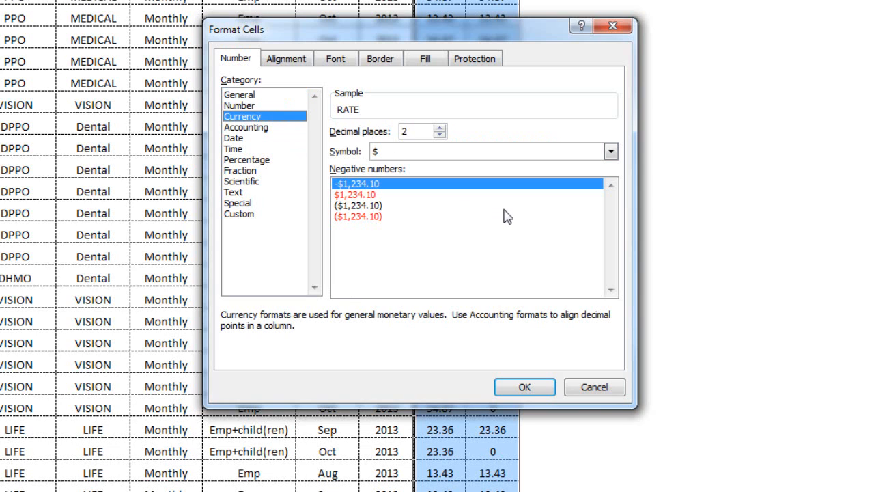
pyautogui.click(279, 128)
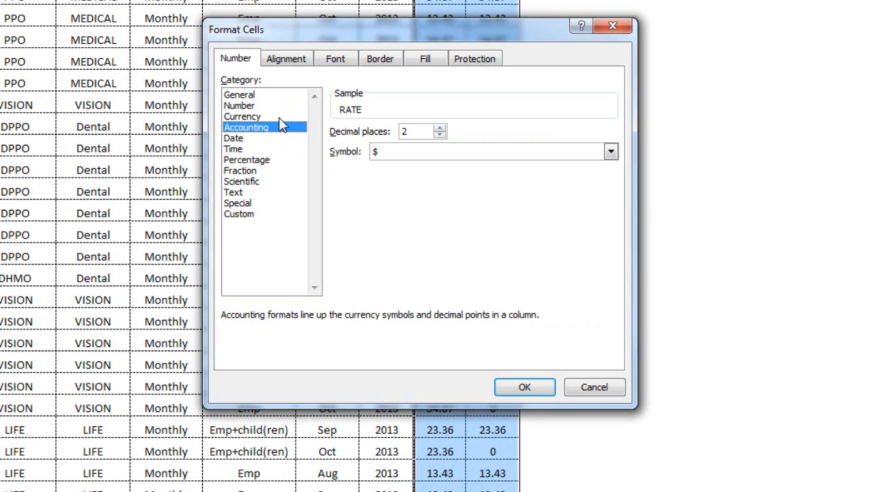
pyautogui.click(280, 117)
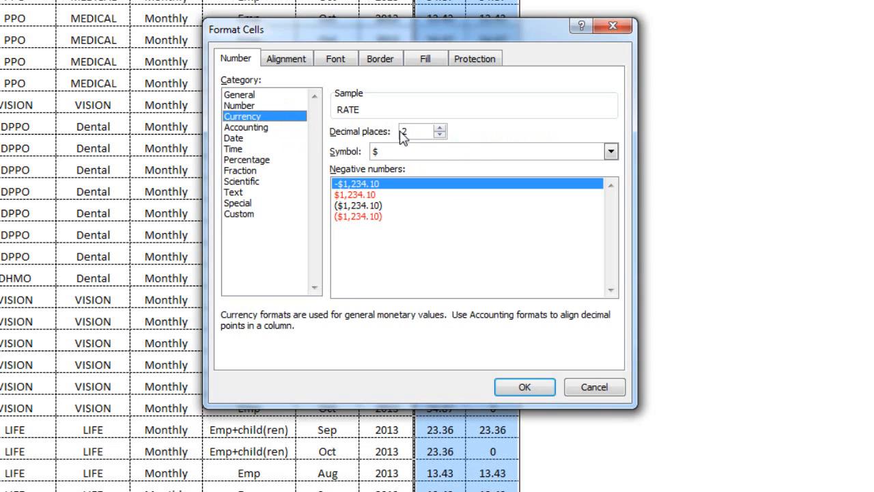
pyautogui.click(524, 387)
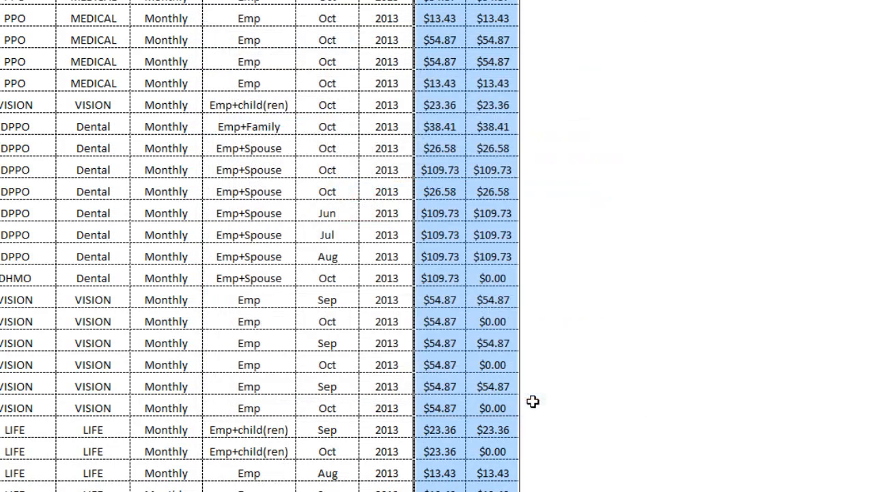
pyautogui.click(599, 413)
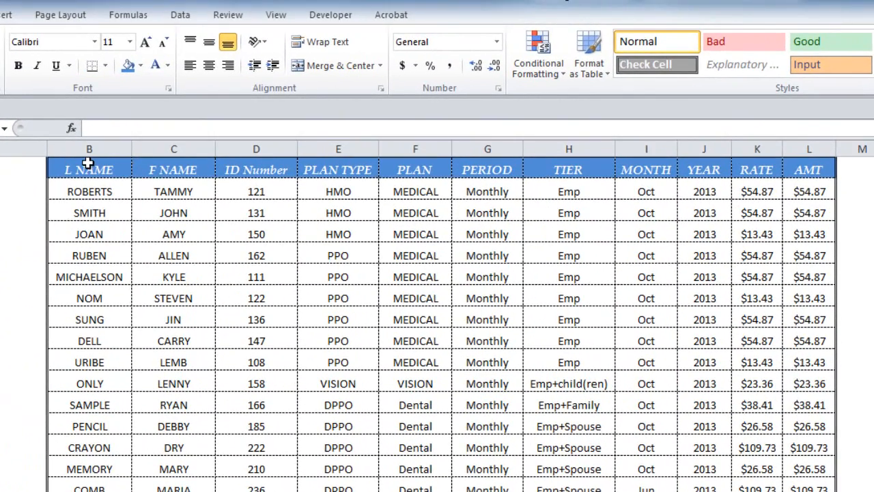
# Apply a Thick Box Border around the table's header row, from L NAME to AMT
pyautogui.moveTo(105, 81); pyautogui.dragTo(445, 87)
pyautogui.moveTo(487, 171); pyautogui.dragTo(833, 172)
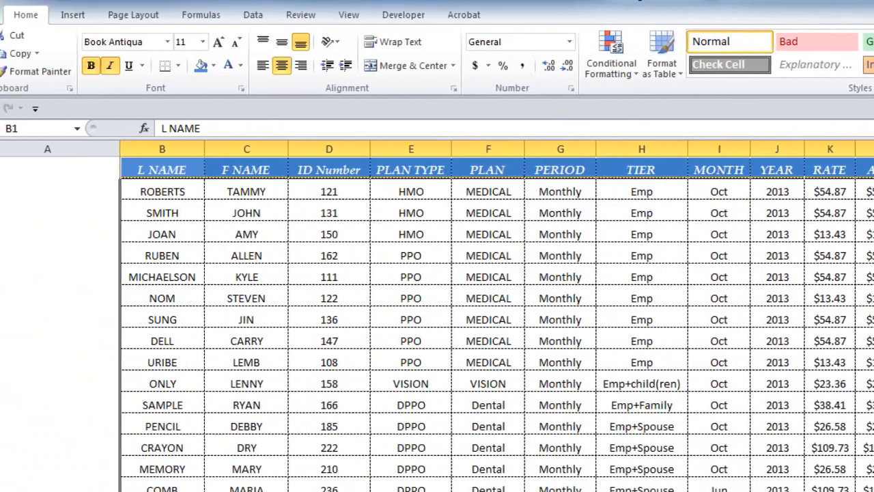
pyautogui.click(220, 66)
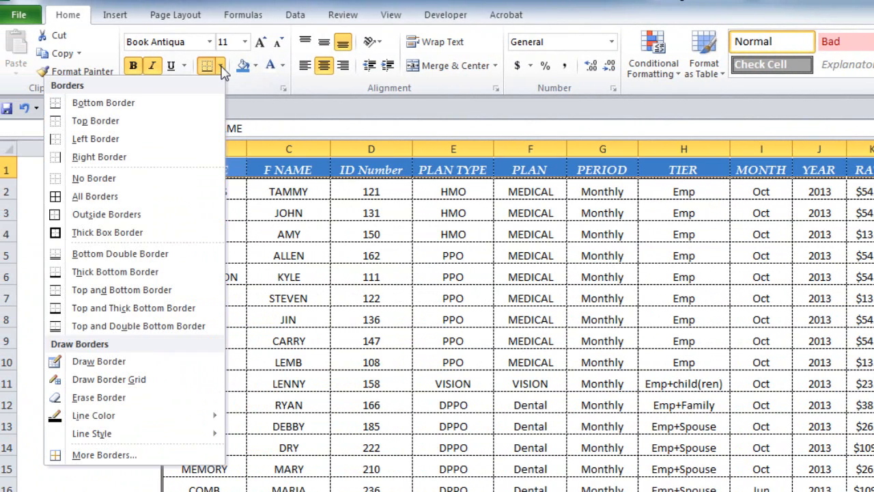
pyautogui.click(117, 233)
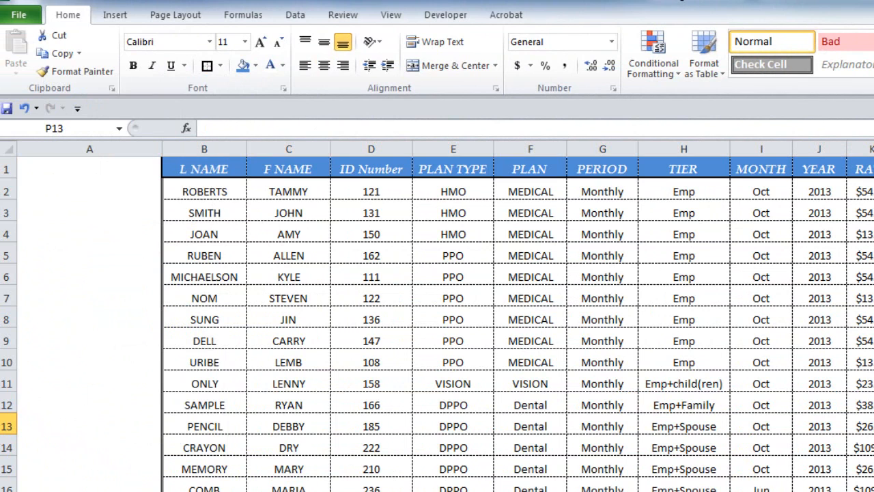
# Insert a blank row above the table's header row
pyautogui.rightClick(5, 168)
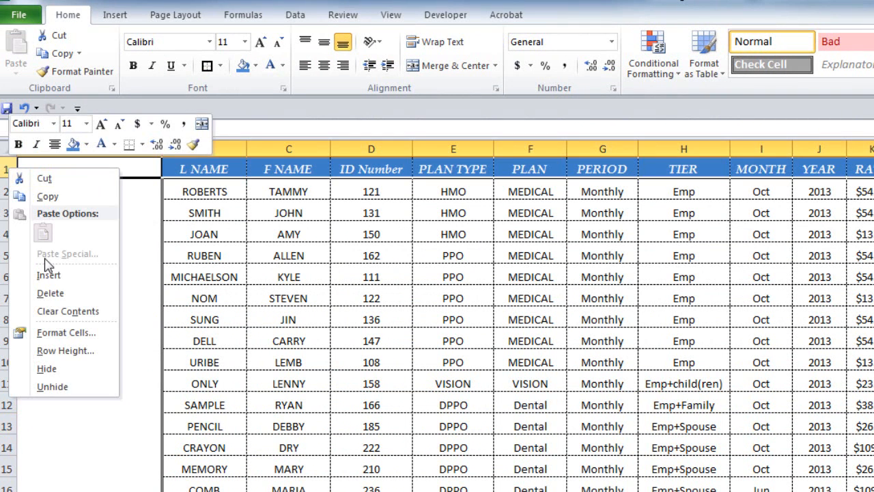
pyautogui.click(82, 275)
pyautogui.click(87, 309)
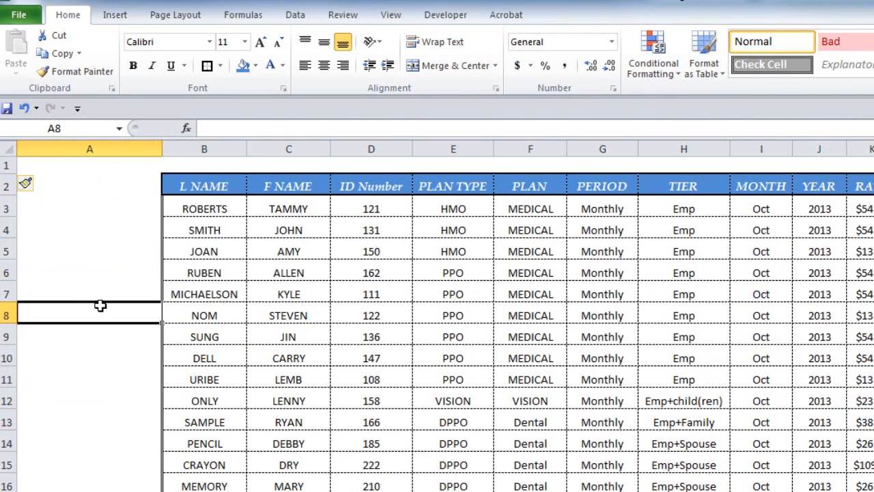
pyautogui.click(217, 183)
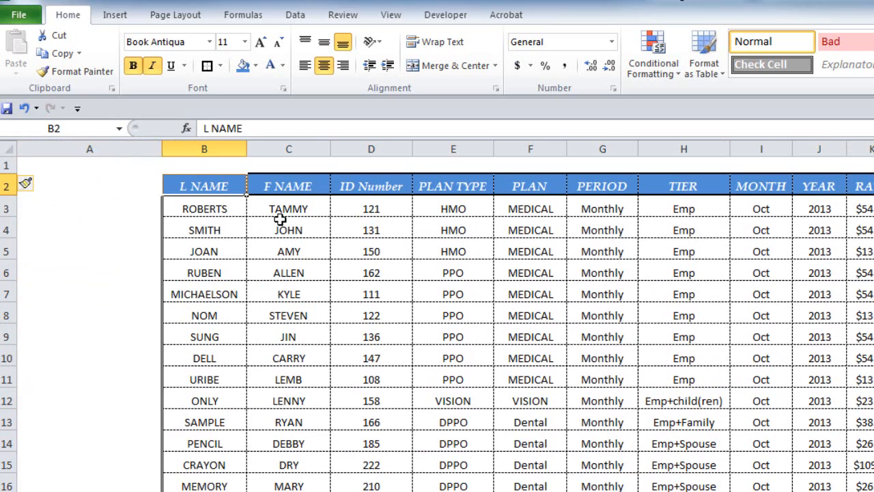
pyautogui.click(344, 258)
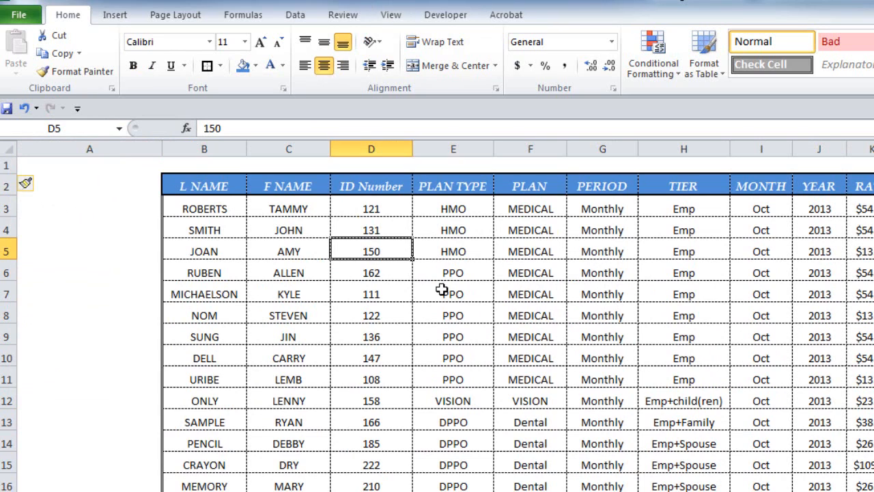
# Rename the L NAME and F NAME headers as "Last Name" and "First Name"
pyautogui.click(224, 183)
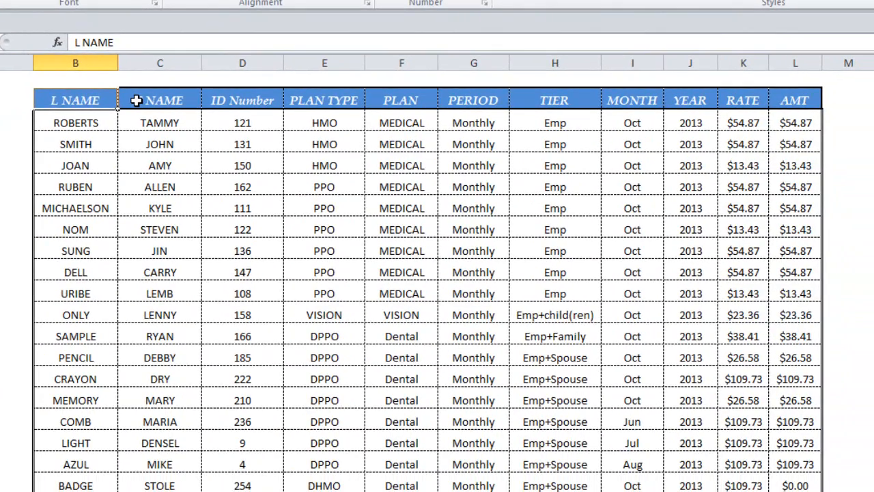
pyautogui.write('Last Name')
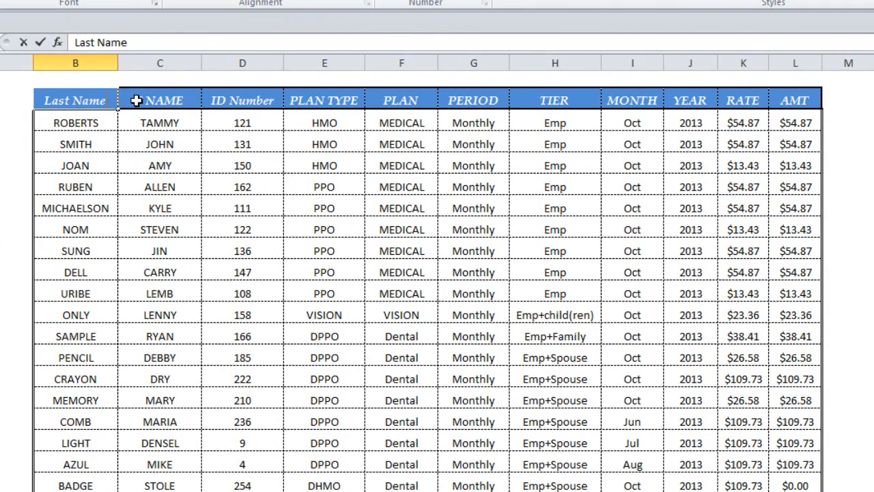
pyautogui.press('Tab')
pyautogui.write('F')
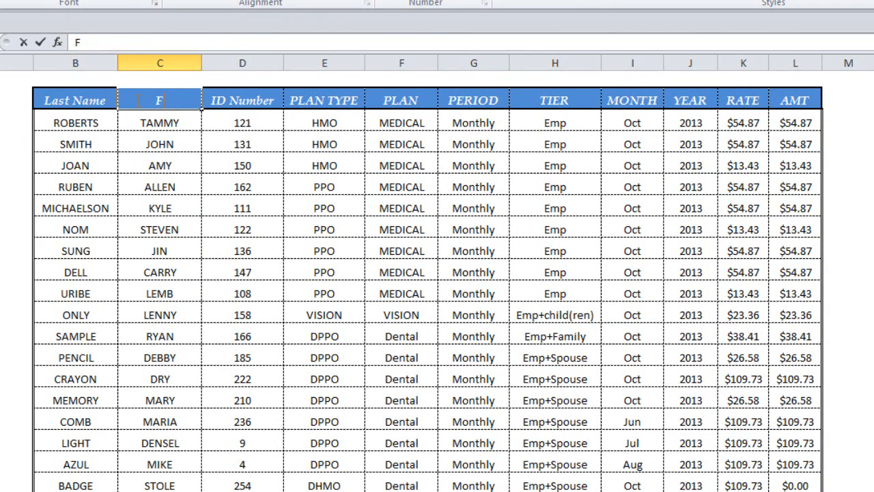
pyautogui.write('irst Name')
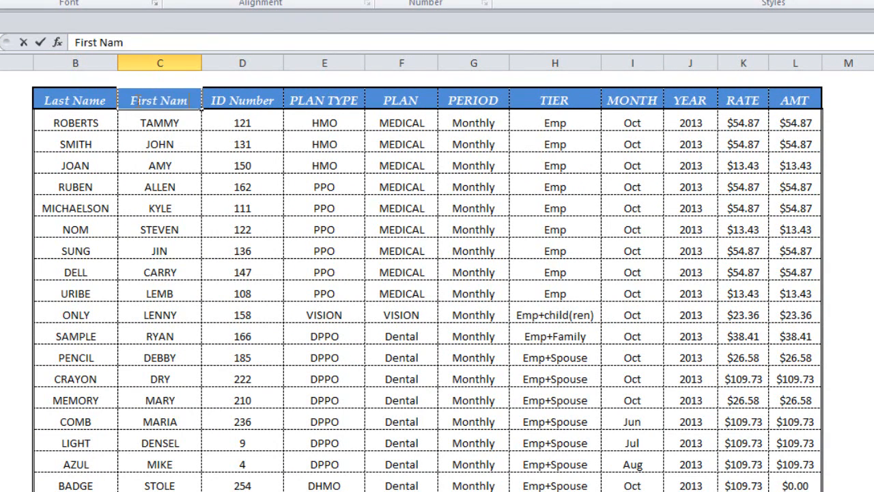
pyautogui.press('Tab')
pyautogui.press('Tab')
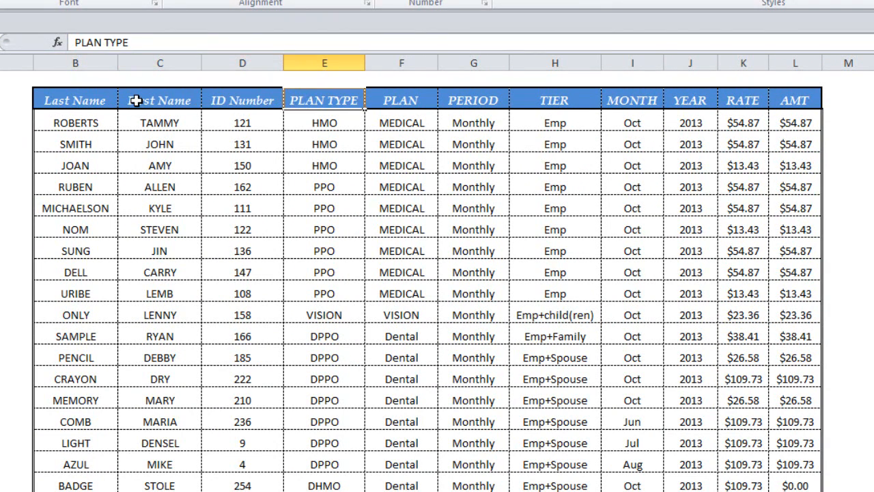
# Retype the headers in E2 to G2 in title case as "Plan Type", "Plan" and "Period"
pyautogui.write('Plan')
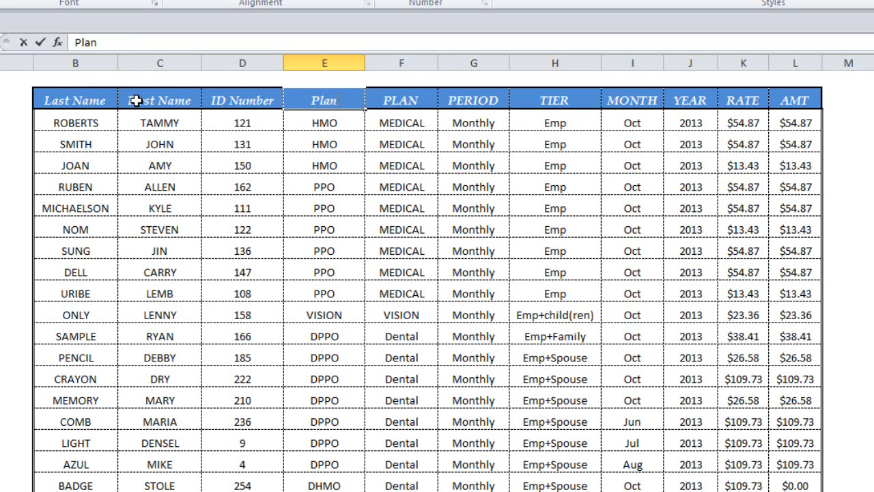
pyautogui.write(' Type')
pyautogui.press('Tab')
pyautogui.write('Plan')
pyautogui.press('Tab')
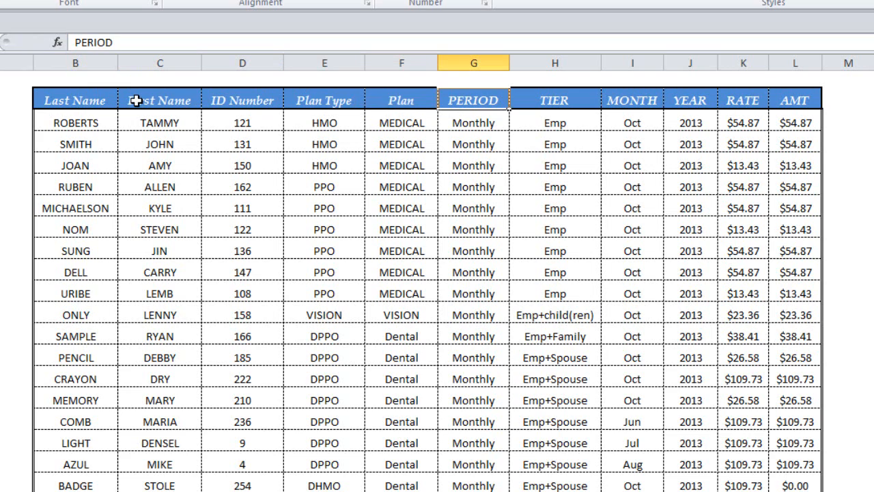
pyautogui.write('P')
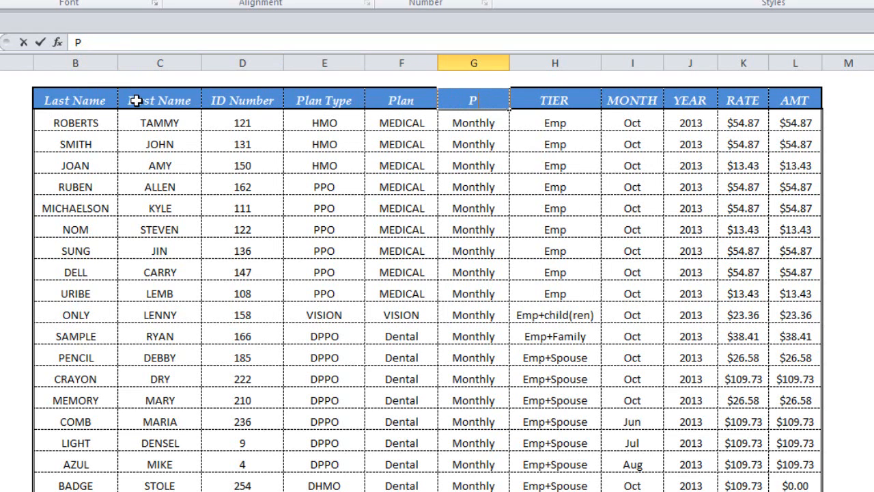
pyautogui.write('eriod')
pyautogui.press('Tab')
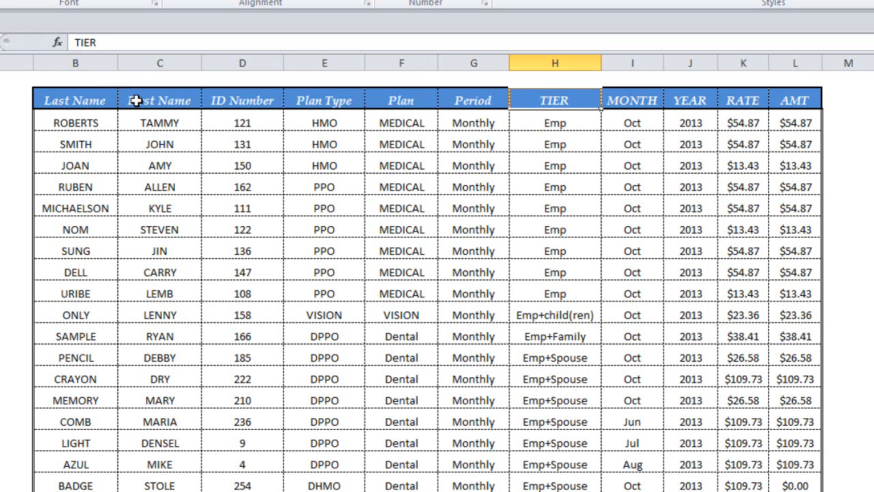
# Retype the headers in H2 and I2 in title case as "Tier" and "Month"
pyautogui.write('Tier')
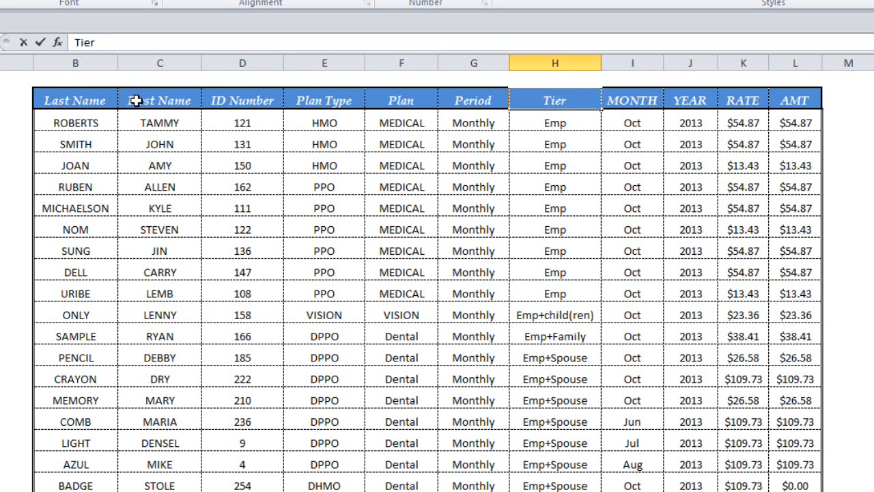
pyautogui.press('Tab')
pyautogui.write('Moth')
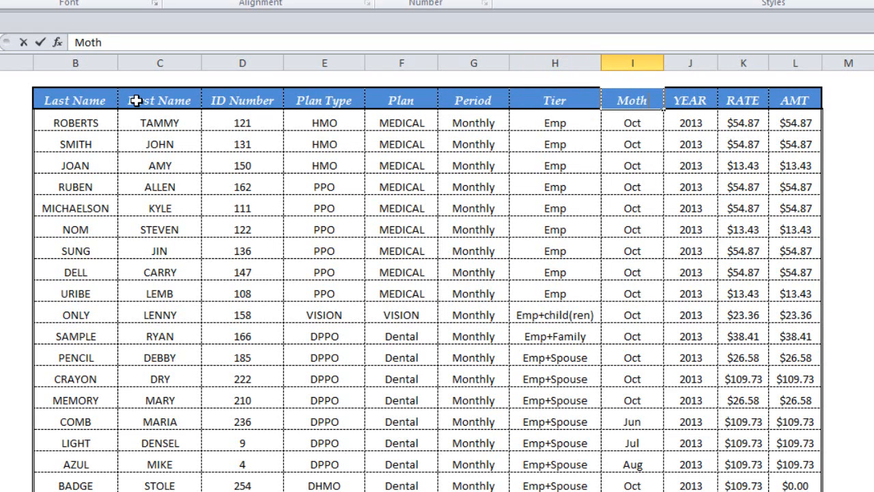
pyautogui.press('BackSpace')
pyautogui.press('BackSpace')
pyautogui.write('bn')
pyautogui.press('BackSpace')
pyautogui.press('BackSpace')
pyautogui.write('nth')
pyautogui.press('Tab')
# Change the last three headers, in J2 to L2, to "Year", "Rate" and "Amount"
pyautogui.write('Year')
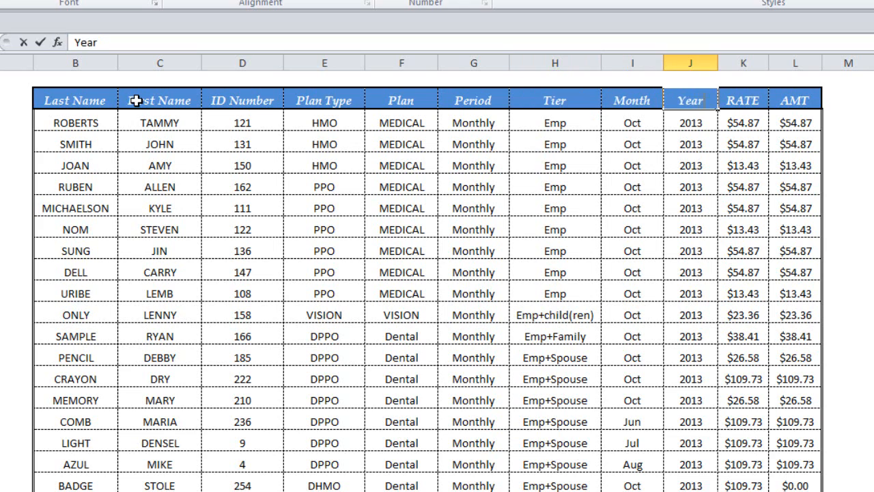
pyautogui.press('Tab')
pyautogui.write('Rate')
pyautogui.press('Tab')
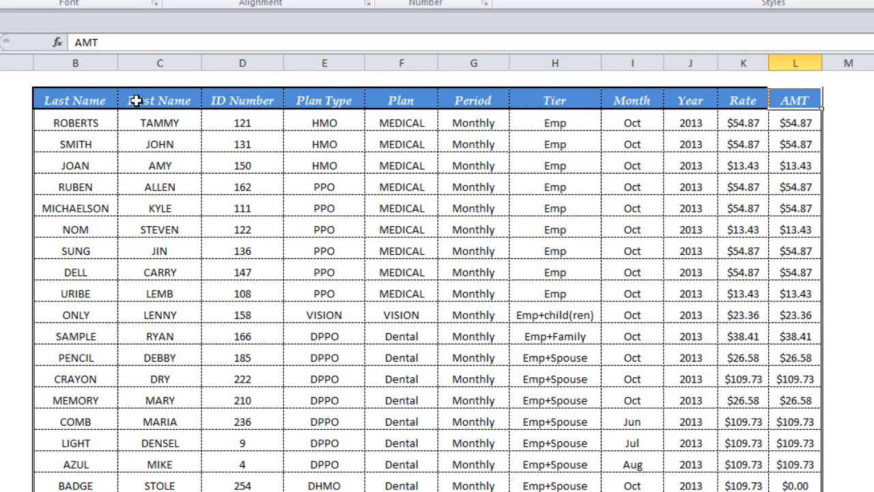
pyautogui.write('Amount')
pyautogui.press('Return')
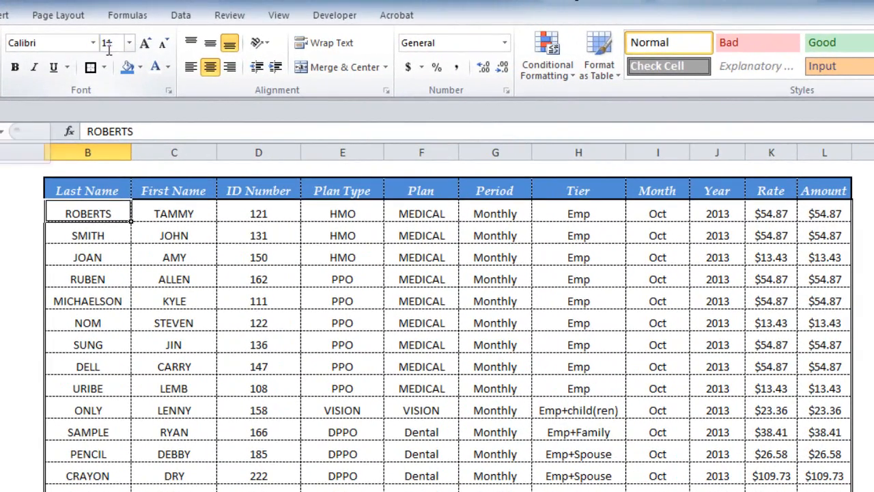
# Set the header row's font size to 20 and autofit the width of all the sheet's columns
pyautogui.moveTo(105, 189); pyautogui.dragTo(819, 192)
pyautogui.click(129, 42)
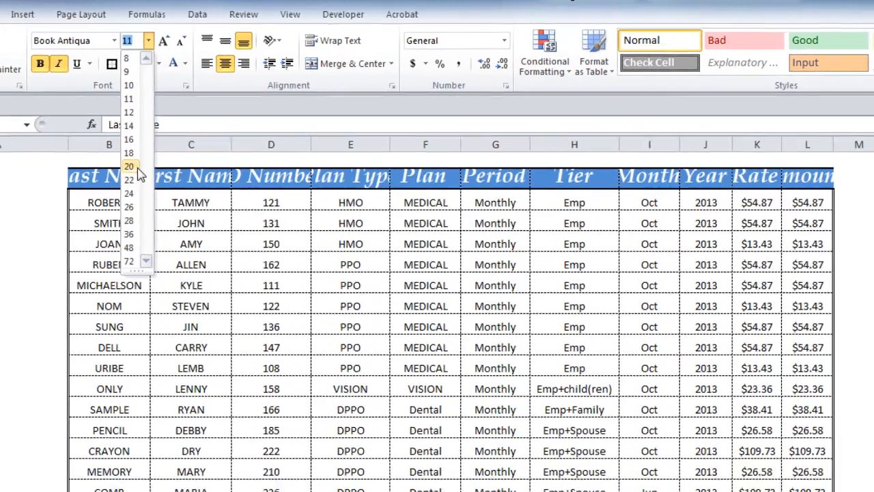
pyautogui.click(109, 175)
pyautogui.click(8, 123)
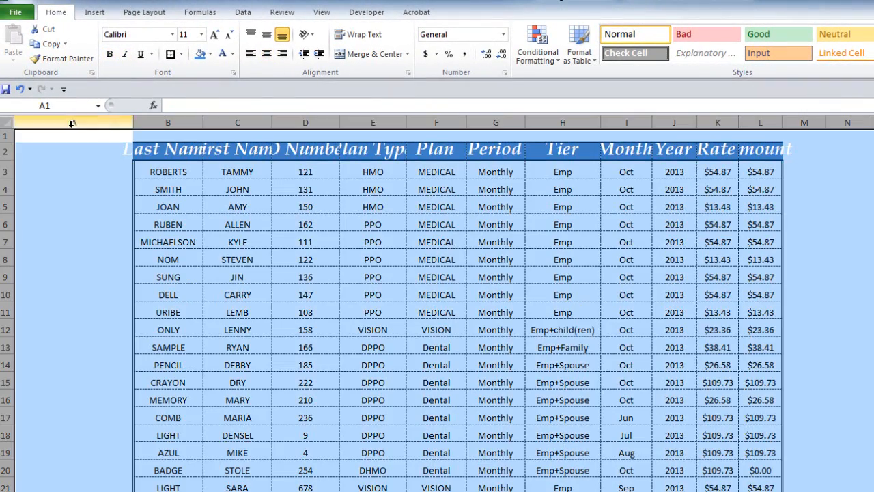
pyautogui.doubleClick(130, 122)
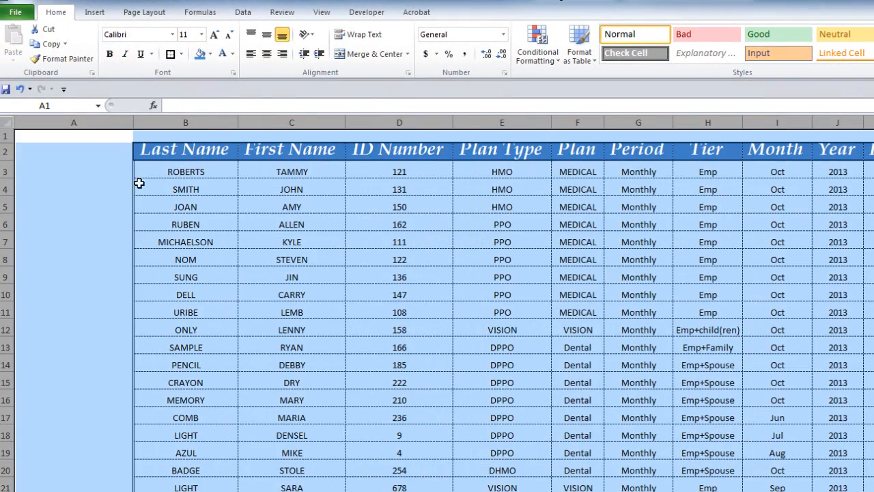
# Try autofitting the height of all the sheet's rows, and undo it
pyautogui.doubleClick(8, 158)
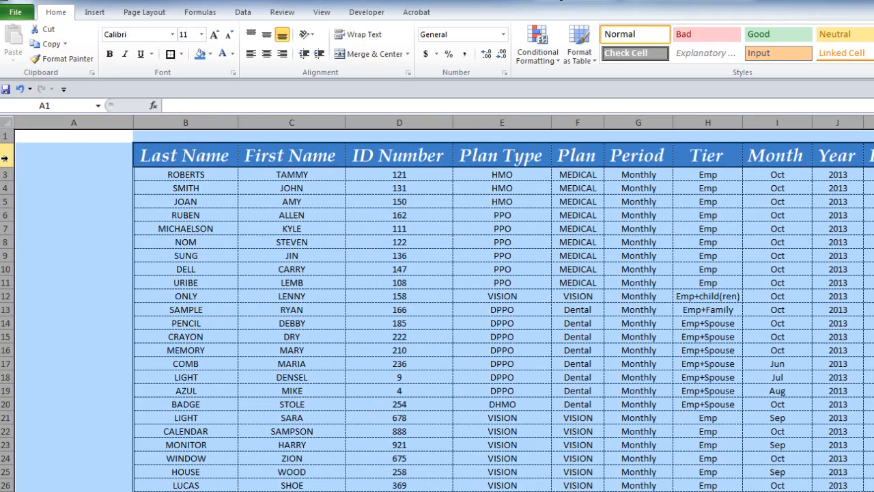
pyautogui.click(231, 219)
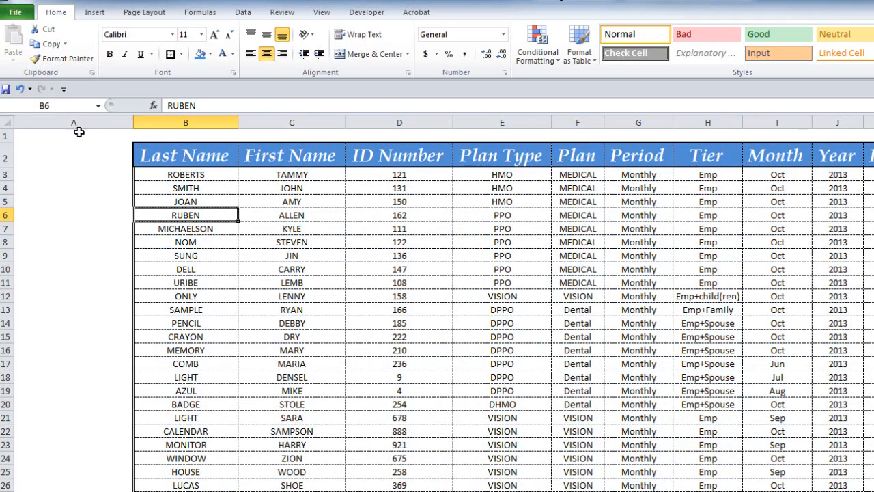
pyautogui.click(20, 89)
pyautogui.click(91, 205)
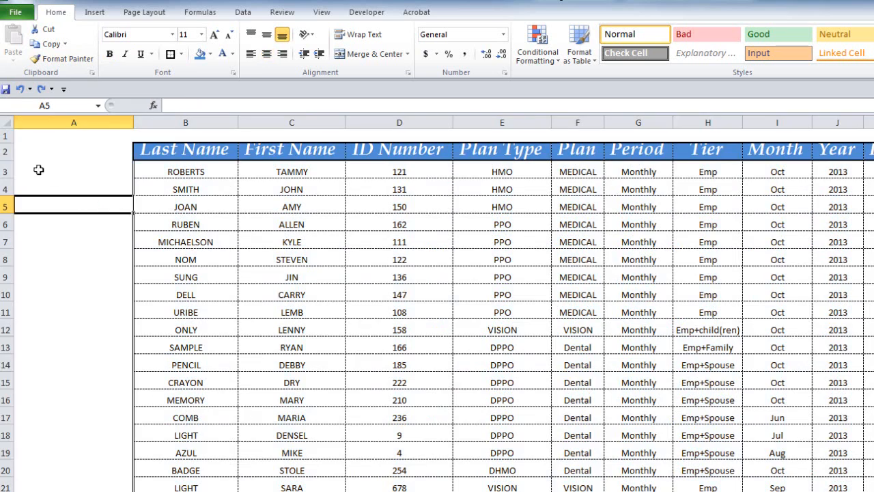
# Autofit the height of header row 2 only
pyautogui.click(6, 151)
pyautogui.doubleClick(11, 161)
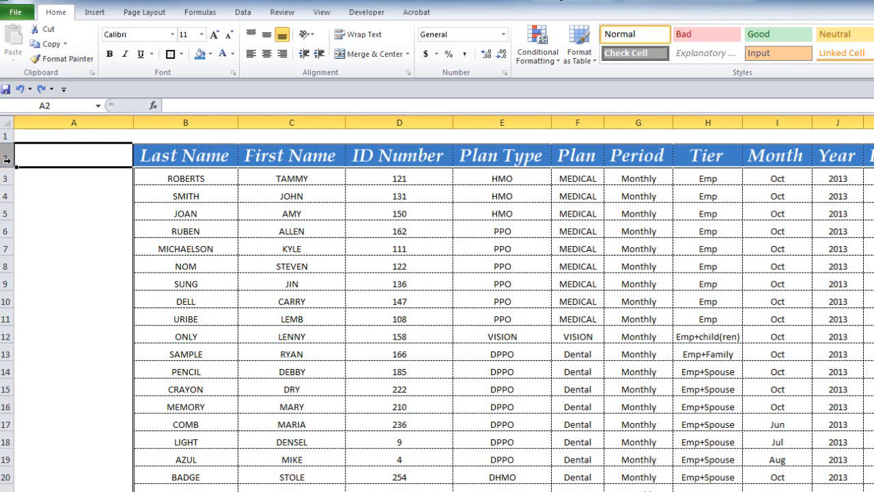
pyautogui.click(77, 206)
pyautogui.click(258, 235)
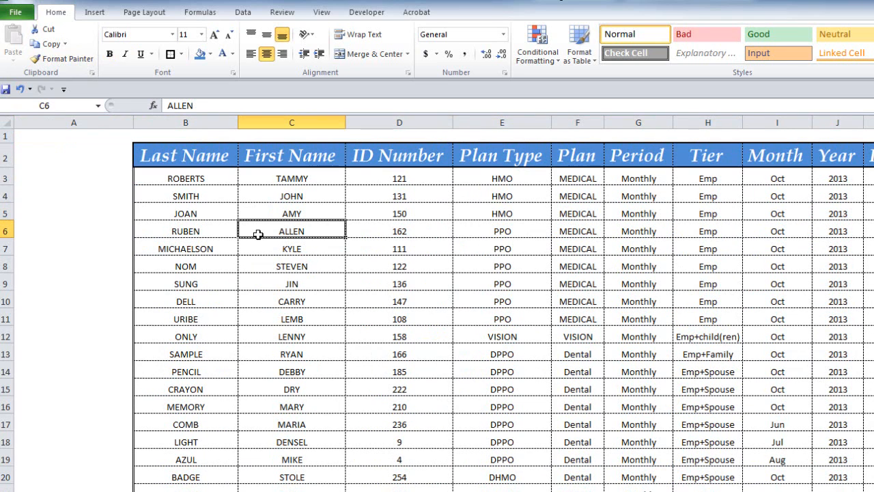